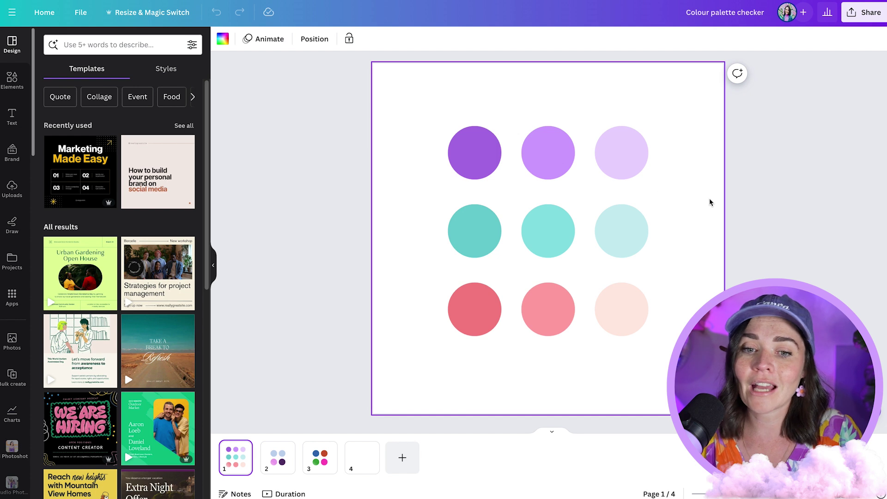
Step: Open the blank fourth page of the Colour palette checker design
{"action": "left_click", "coordinate": [369, 459]}
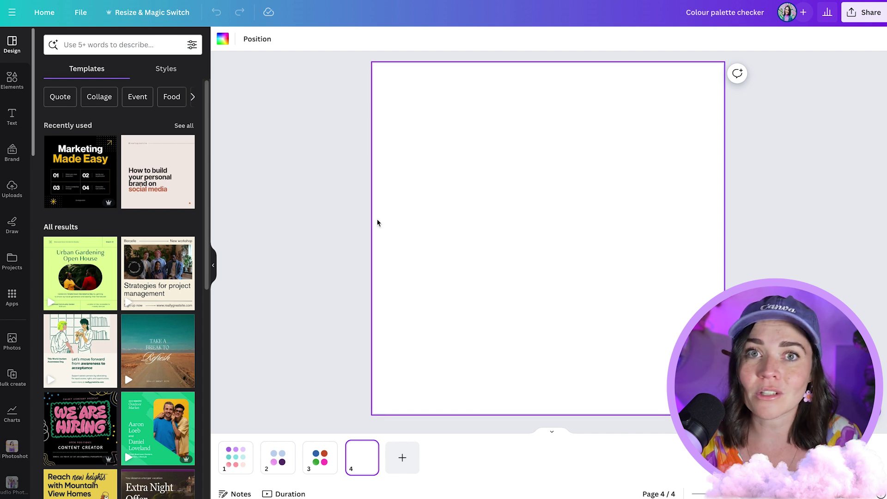
{"action": "left_click", "coordinate": [328, 147]}
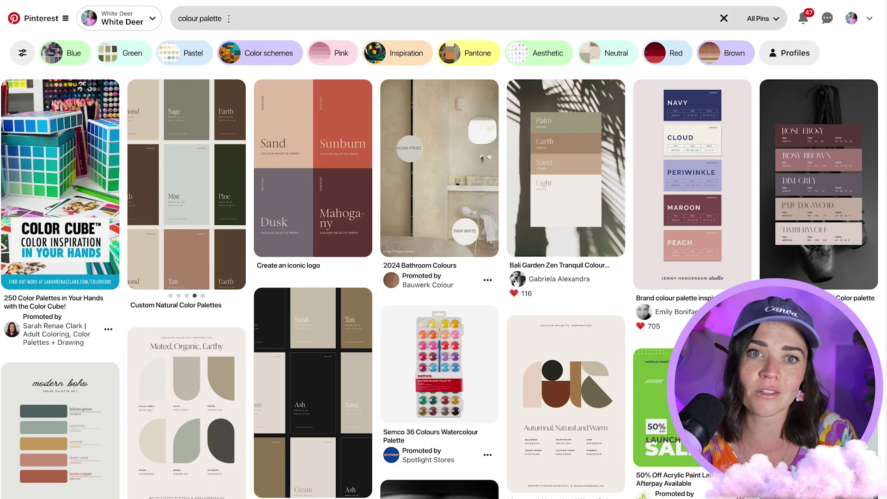
Step: Switch to Pinterest and look through the "colour palette" search results for palette inspiration
{"action": "left_click", "coordinate": [305, 19]}
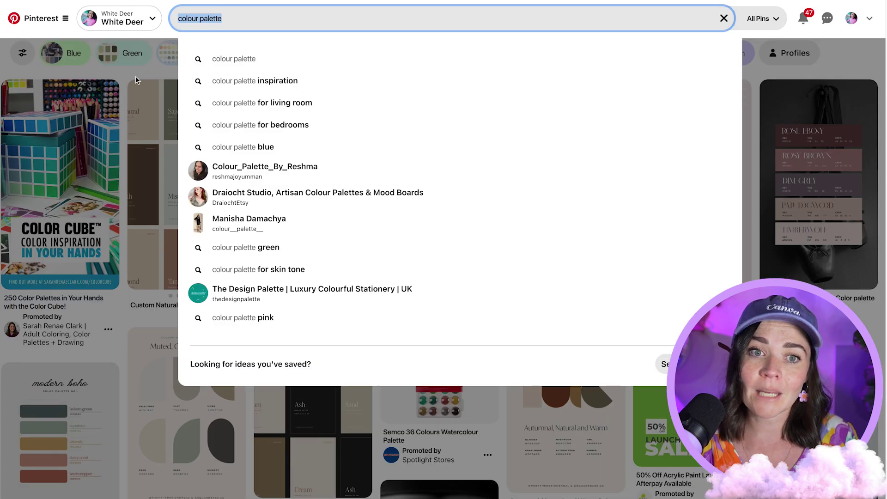
{"action": "key", "text": "Escape"}
{"action": "scroll", "coordinate": [499, 249], "scroll_direction": "down", "scroll_amount": 10}
{"action": "scroll", "coordinate": [499, 248], "scroll_direction": "down", "scroll_amount": 15}
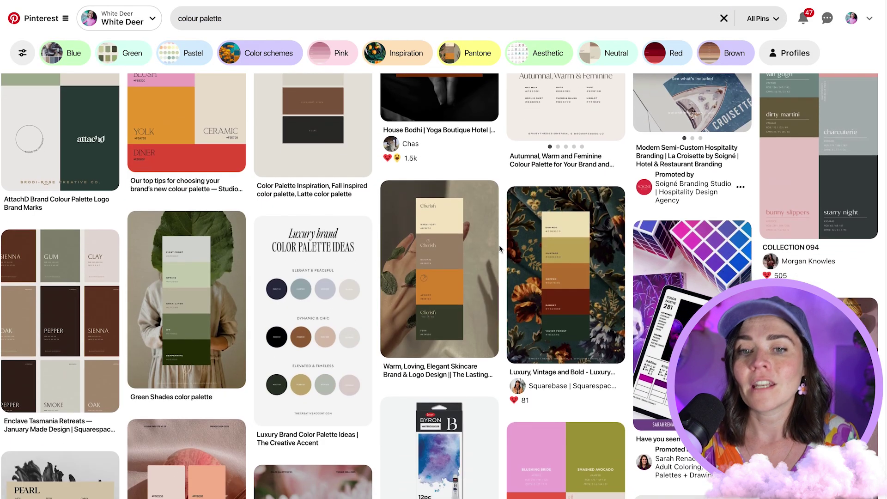
{"action": "scroll", "coordinate": [500, 248], "scroll_direction": "down", "scroll_amount": 1}
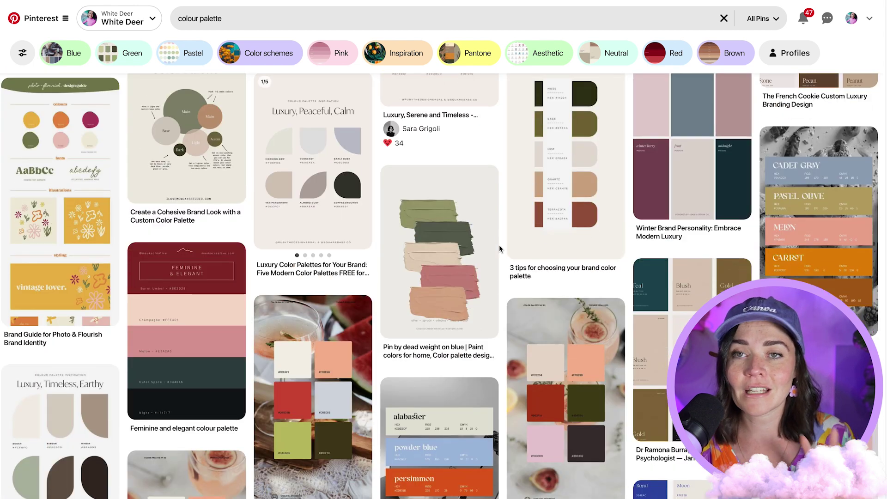
{"action": "scroll", "coordinate": [499, 249], "scroll_direction": "down", "scroll_amount": 8}
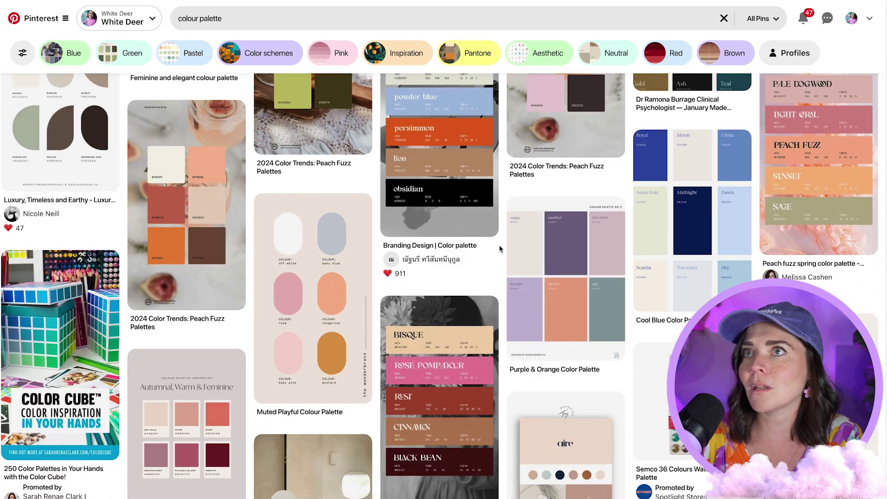
{"action": "scroll", "coordinate": [500, 249], "scroll_direction": "down", "scroll_amount": 11}
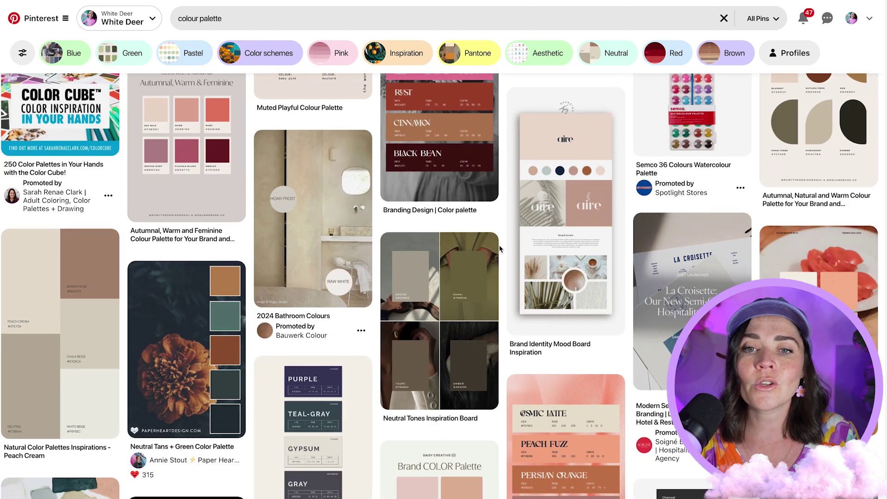
{"action": "scroll", "coordinate": [498, 245], "scroll_direction": "down", "scroll_amount": 5}
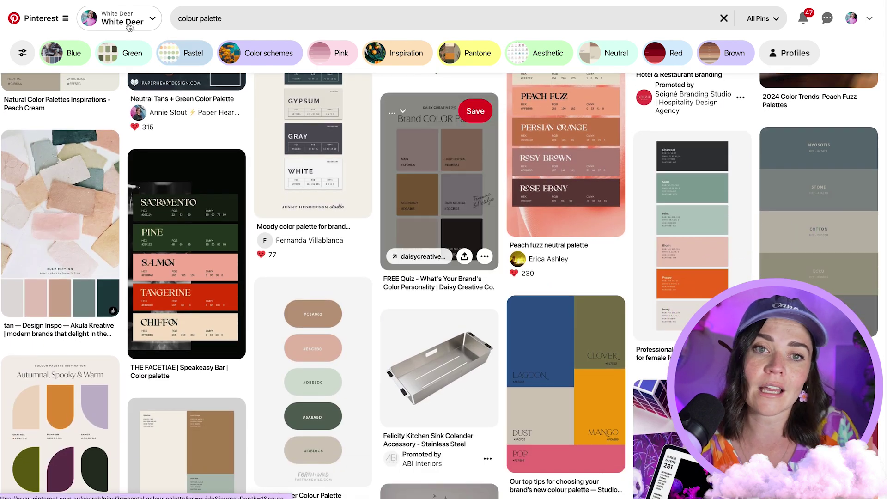
Step: Refine the Pinterest search to "feminine colour palette"
{"action": "left_click", "coordinate": [182, 20]}
{"action": "type", "text": "fem"}
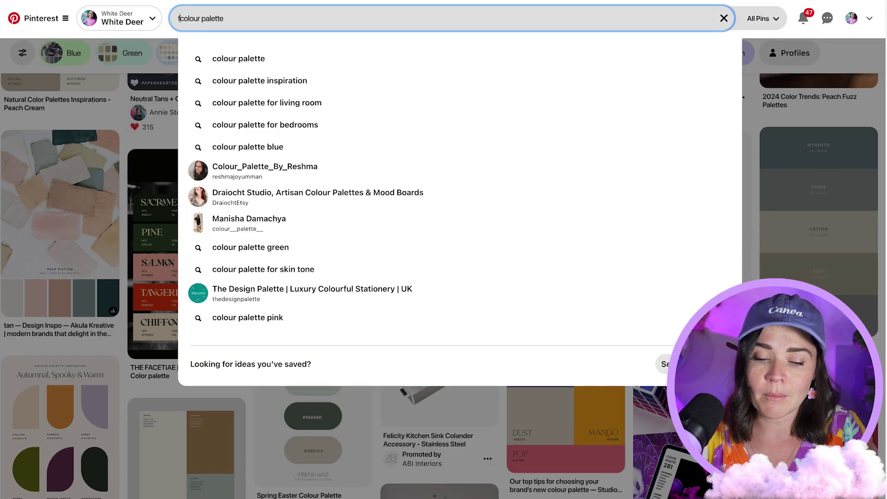
{"action": "type", "text": "inine"}
{"action": "key", "text": "Return"}
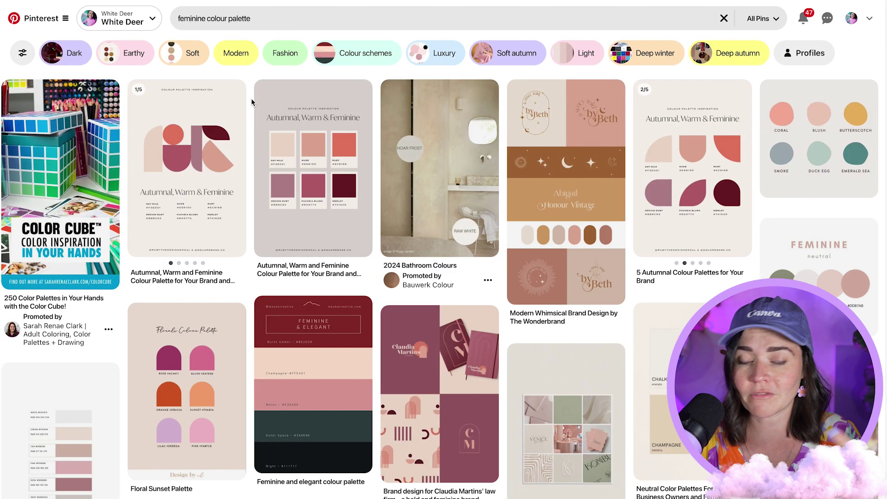
Step: Open the pin "A pastel, minimal and soft colour palette for feminine branding" from the results and copy its image
{"action": "scroll", "coordinate": [315, 182], "scroll_direction": "down", "scroll_amount": 3}
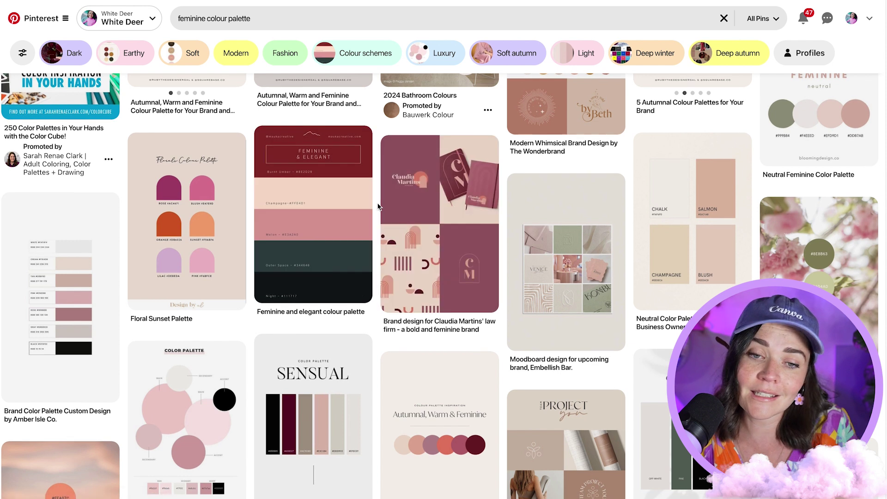
{"action": "scroll", "coordinate": [377, 206], "scroll_direction": "down", "scroll_amount": 3}
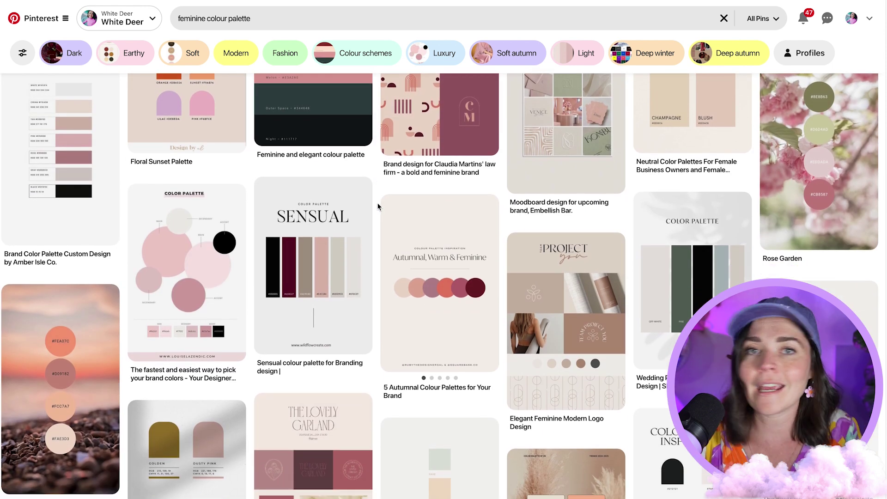
{"action": "scroll", "coordinate": [377, 206], "scroll_direction": "down", "scroll_amount": 6}
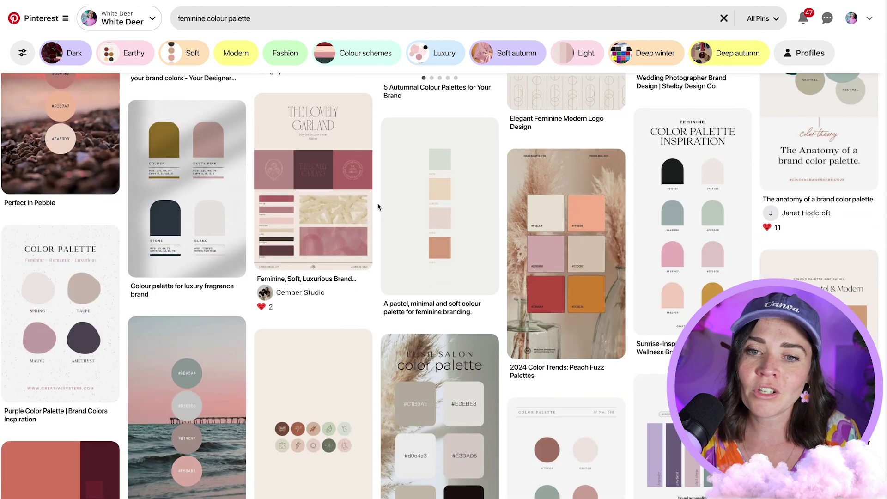
{"action": "scroll", "coordinate": [377, 207], "scroll_direction": "down", "scroll_amount": 2}
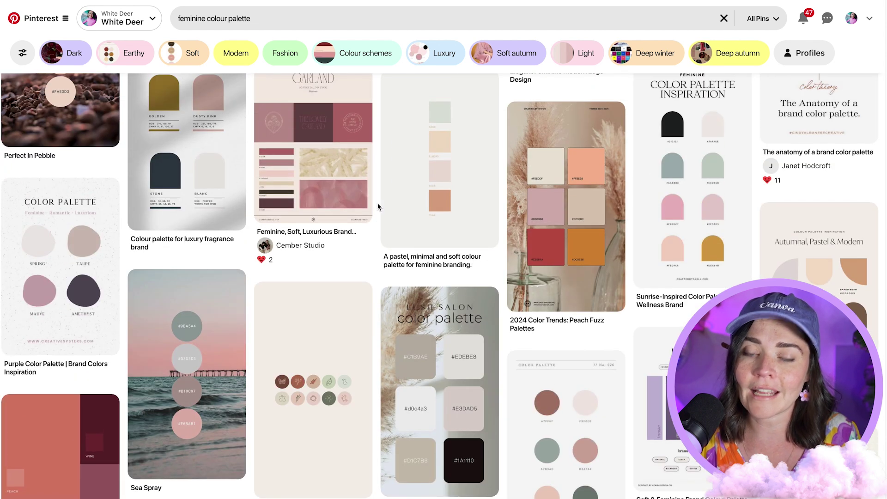
{"action": "left_click", "coordinate": [470, 196]}
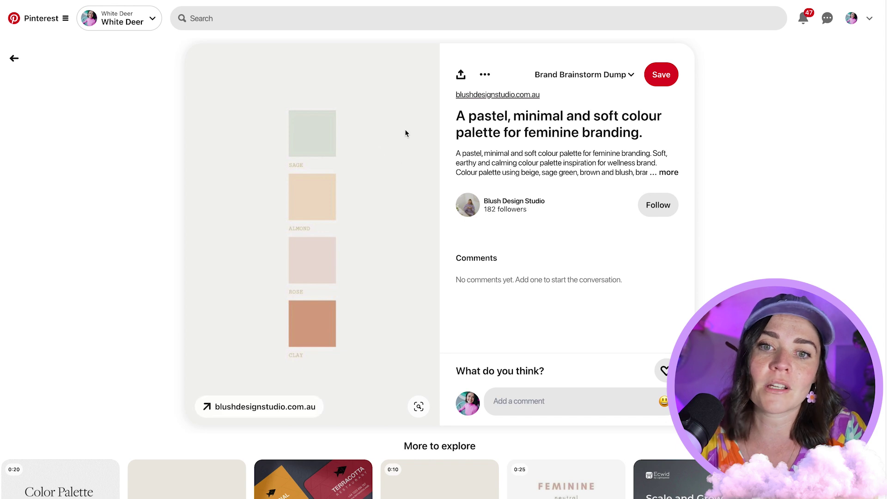
{"action": "right_click", "coordinate": [380, 119]}
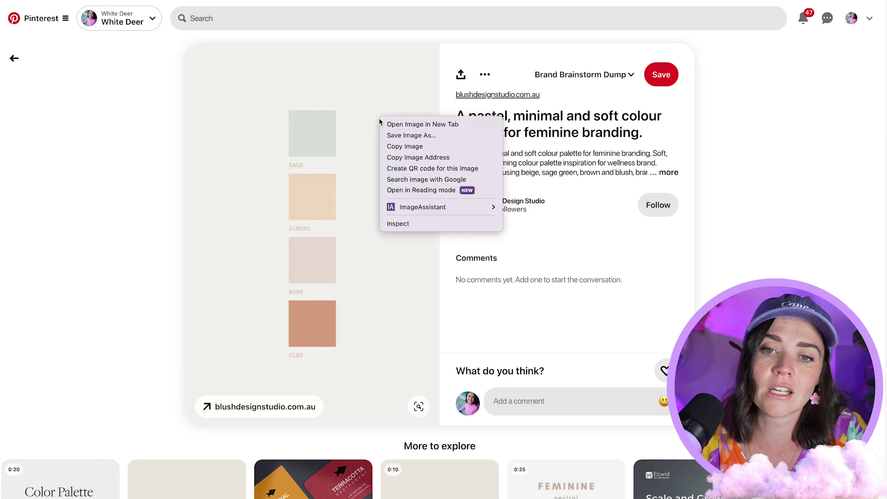
{"action": "left_click", "coordinate": [409, 147]}
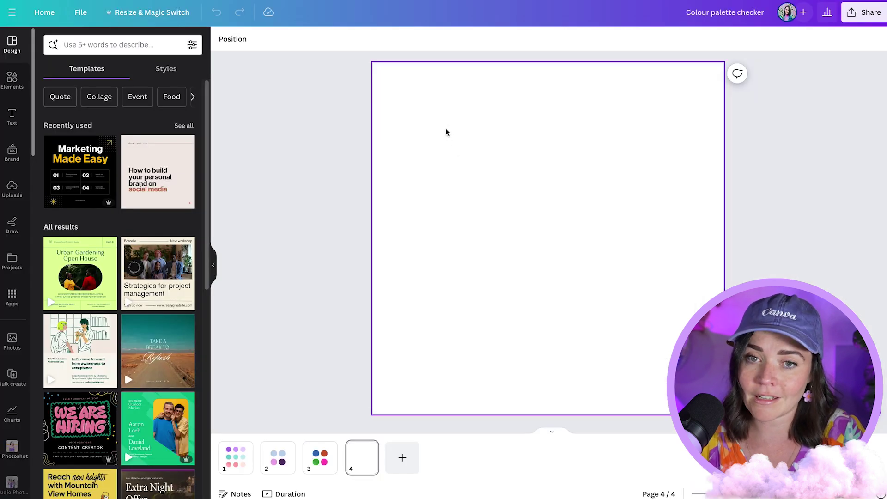
Step: Switch back to Canva, paste the copied palette image onto page 4 and place it in the page's left half
{"action": "right_click", "coordinate": [451, 125]}
{"action": "left_click", "coordinate": [479, 179]}
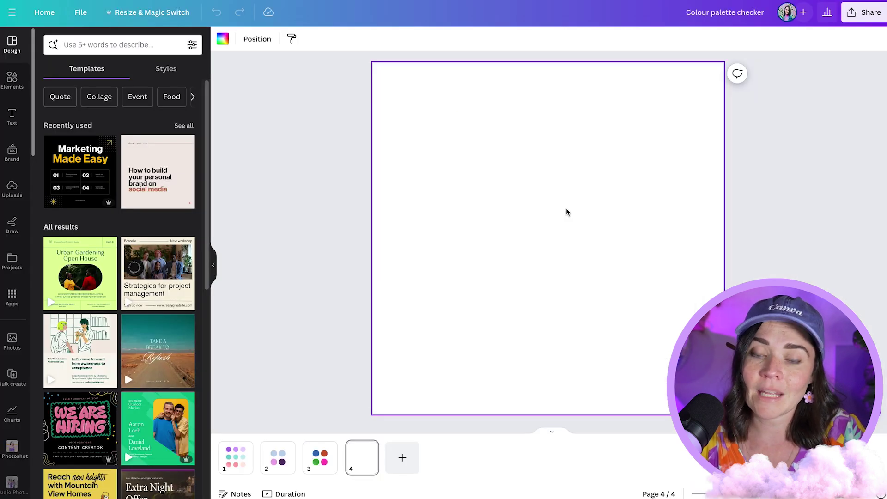
{"action": "left_click_drag", "start_coordinate": [586, 223], "coordinate": [498, 199]}
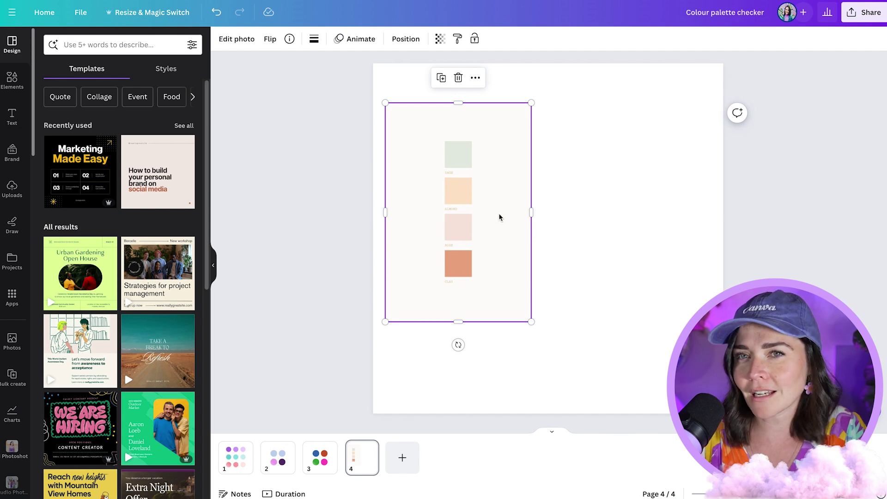
Step: Search the templates for "minimal" and add the Cream Minimal Blogging Tips Instagram Post template as page 5
{"action": "left_click", "coordinate": [115, 44]}
{"action": "type", "text": "minimal"}
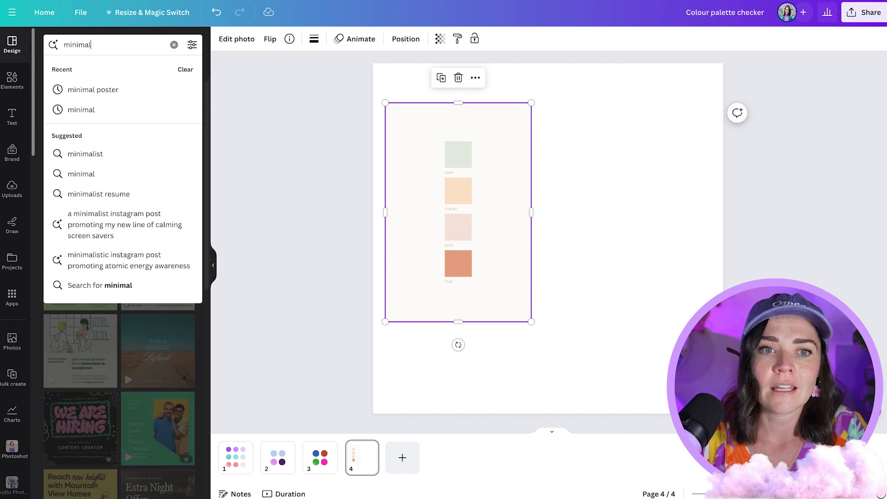
{"action": "key", "text": "Return"}
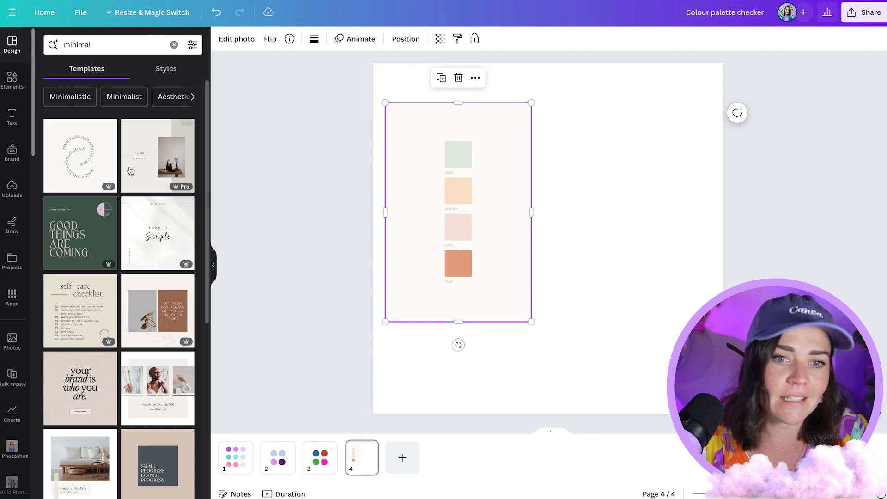
{"action": "scroll", "coordinate": [131, 185], "scroll_direction": "down", "scroll_amount": 5}
{"action": "left_click", "coordinate": [80, 243]}
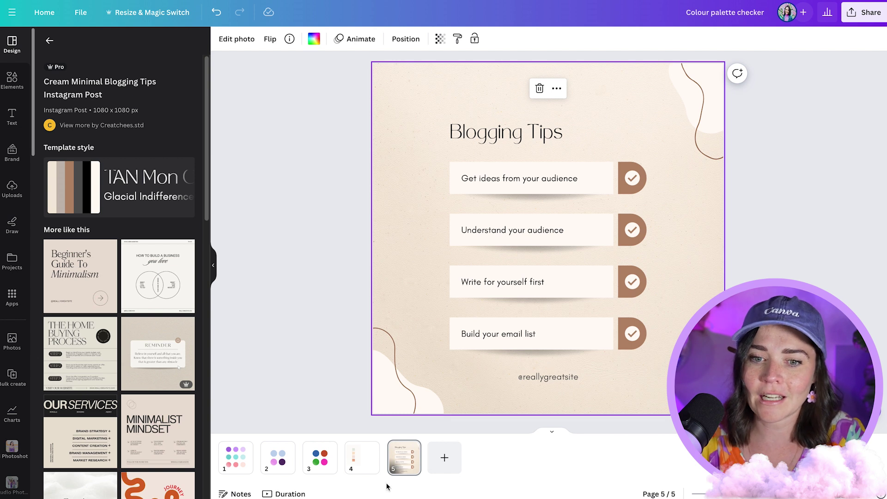
Step: Copy the palette image from page 4 and paste it onto the Blogging Tips page
{"action": "left_click", "coordinate": [362, 455]}
{"action": "left_click", "coordinate": [472, 224]}
{"action": "key", "text": "ctrl+c"}
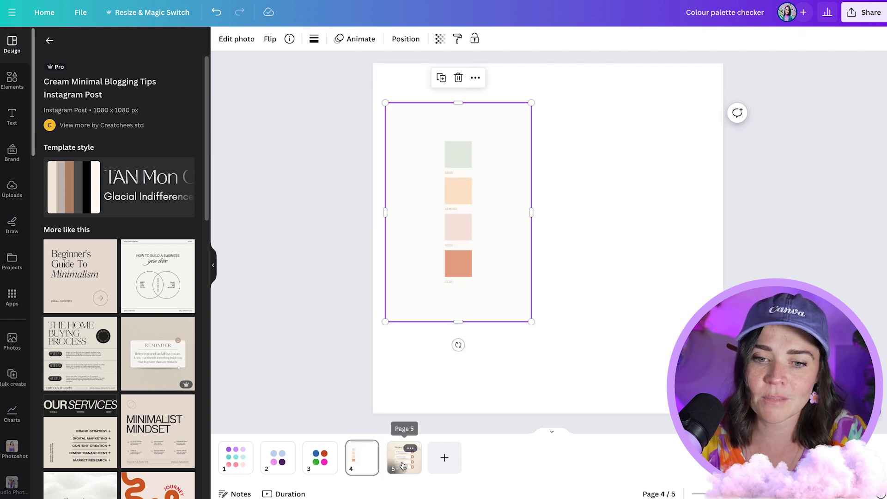
{"action": "left_click", "coordinate": [404, 455]}
{"action": "key", "text": "ctrl+v"}
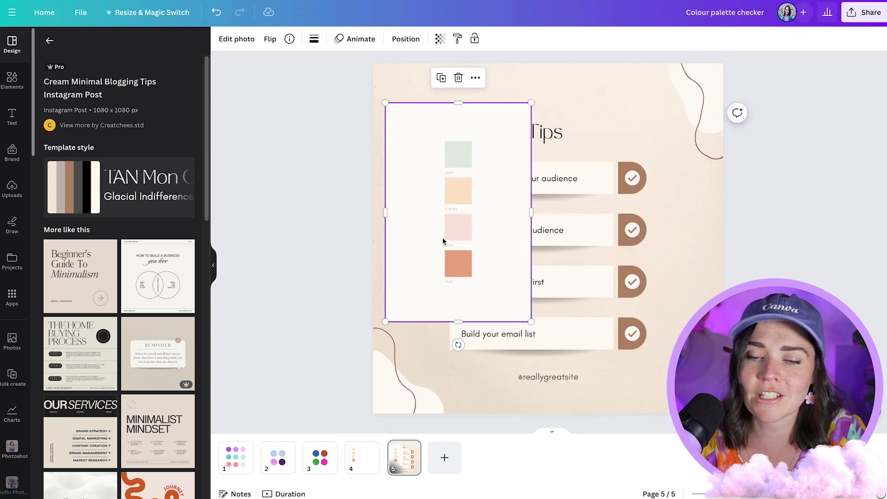
Step: Apply the palette image's colours to the Blogging Tips page and move the image to the page's right edge
{"action": "right_click", "coordinate": [417, 170]}
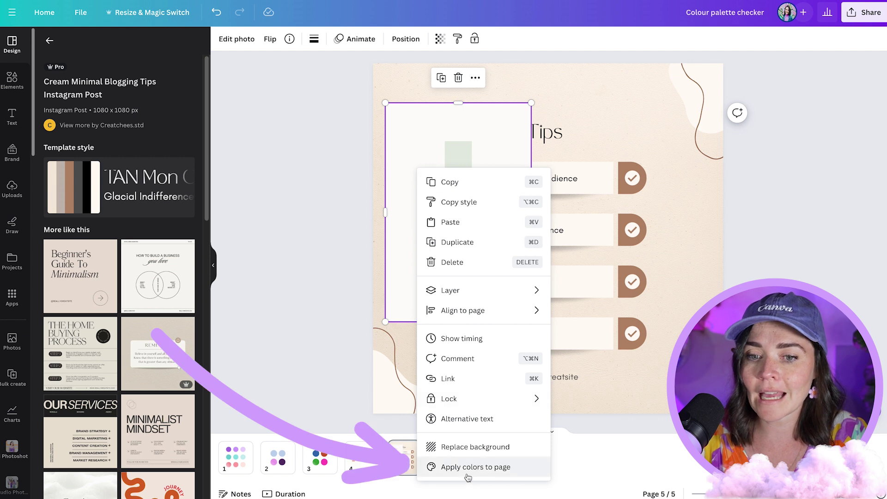
{"action": "left_click", "coordinate": [520, 472]}
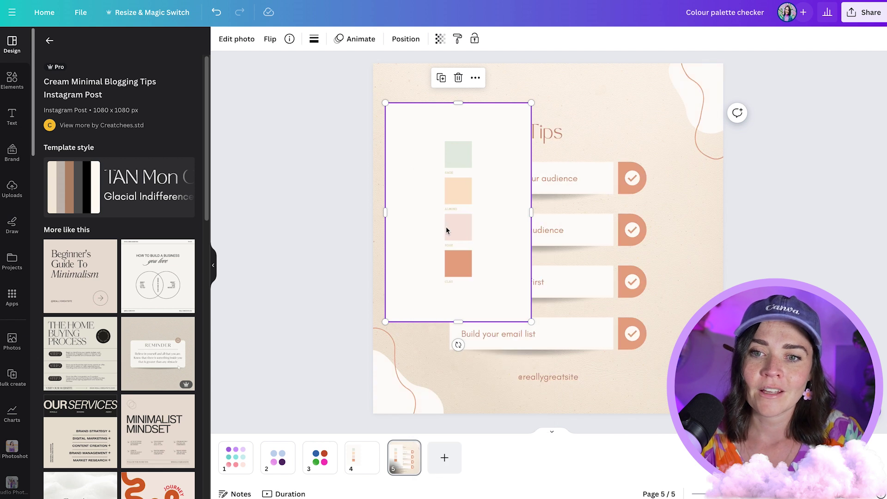
{"action": "left_click_drag", "start_coordinate": [446, 230], "coordinate": [712, 266]}
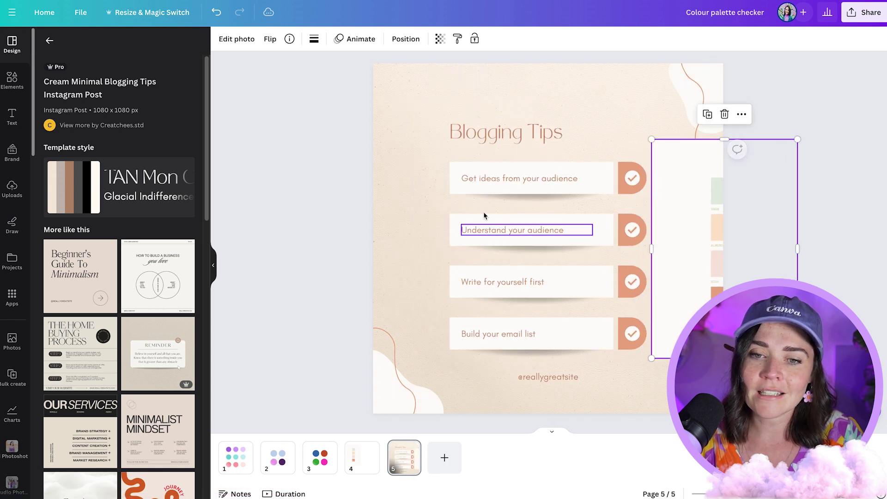
Step: Delete the textured cream background image from the Blogging Tips page
{"action": "left_click", "coordinate": [430, 230]}
{"action": "left_click", "coordinate": [416, 299]}
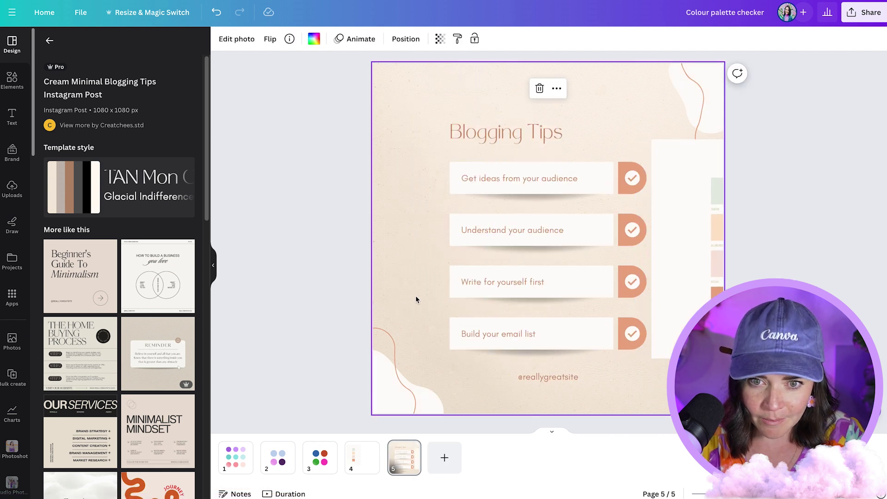
{"action": "key", "text": "Delete"}
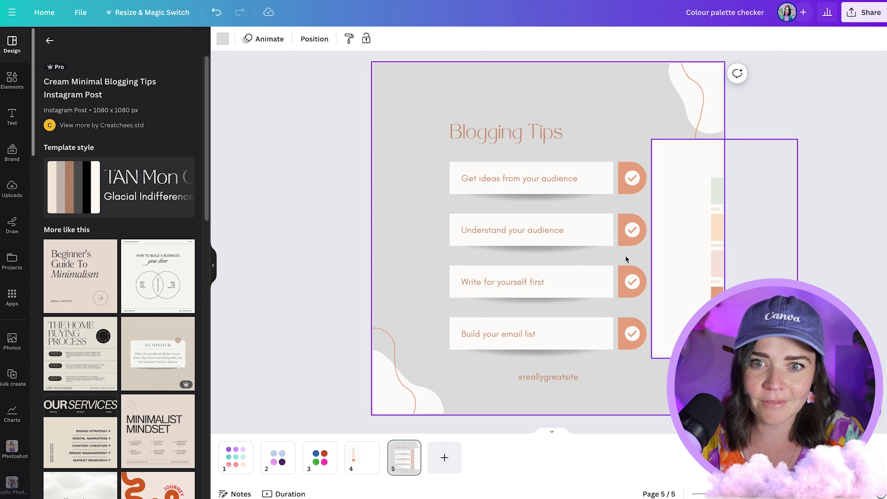
{"action": "key", "text": "ctrl+z"}
{"action": "key", "text": "Delete"}
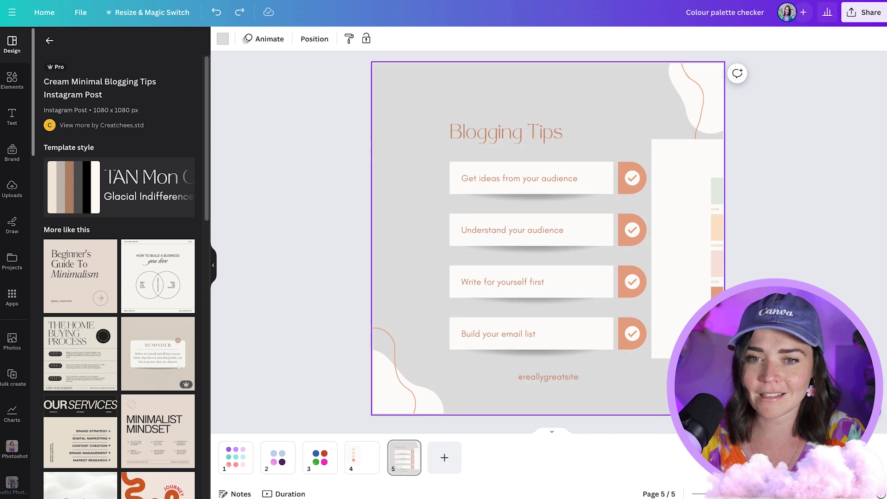
Step: Move the palette image over the Blogging Tips page's left edge and apply its colours to the page again
{"action": "left_click_drag", "start_coordinate": [712, 241], "coordinate": [408, 196]}
{"action": "left_click_drag", "start_coordinate": [482, 213], "coordinate": [423, 192]}
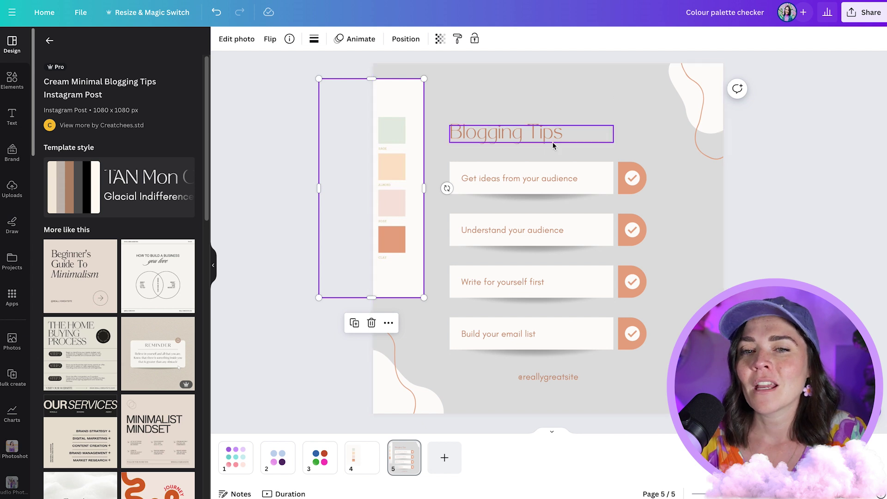
{"action": "scroll", "coordinate": [525, 133], "scroll_direction": "up", "scroll_amount": 3}
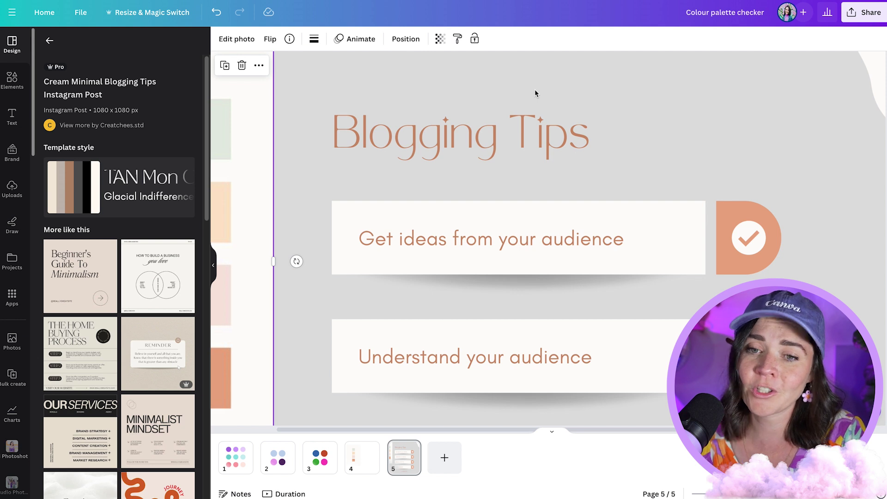
{"action": "scroll", "coordinate": [534, 89], "scroll_direction": "down", "scroll_amount": 3}
{"action": "left_click_drag", "start_coordinate": [464, 217], "coordinate": [424, 240]}
{"action": "right_click", "coordinate": [420, 196]}
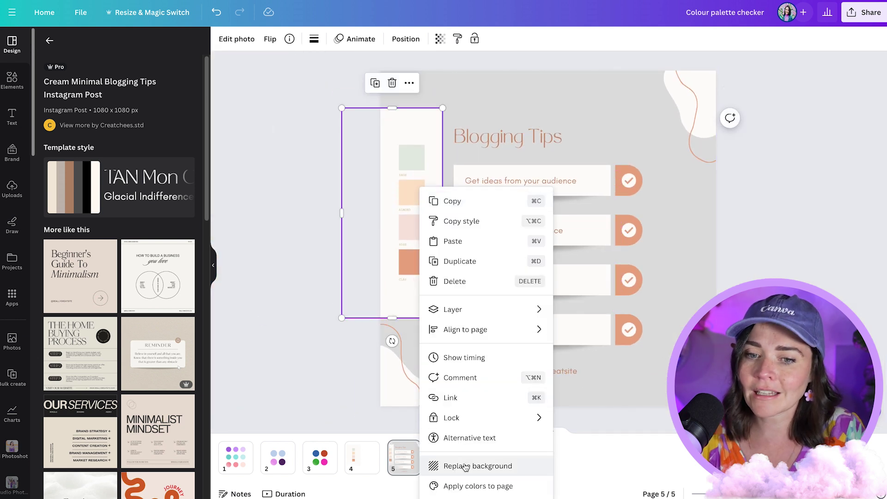
{"action": "left_click", "coordinate": [467, 486]}
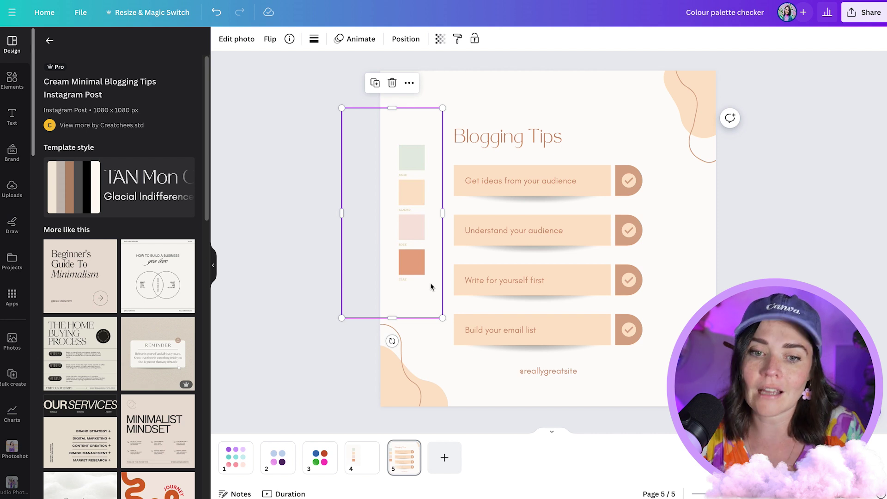
Step: Open page 1 with the purple, teal and coral colour circles
{"action": "left_click", "coordinate": [236, 458]}
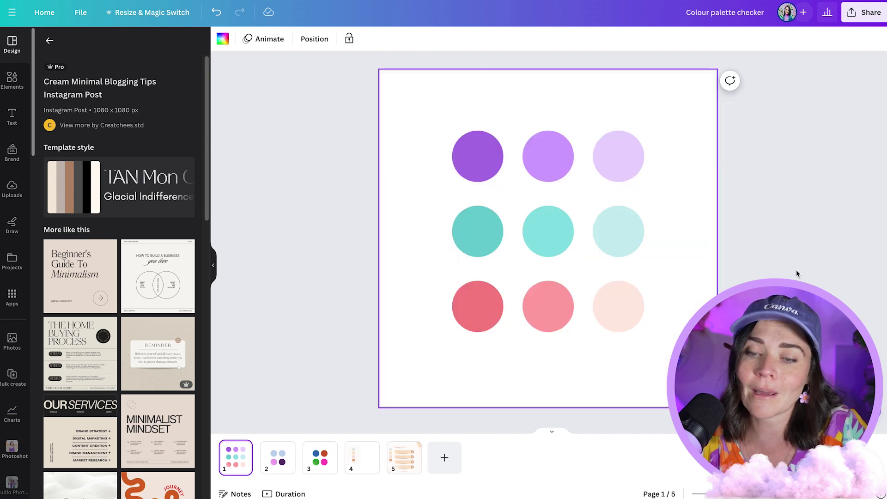
Step: Examine the purple and coral colour circles on page 1 and the blue, pink and lilac circles on page 2
{"action": "left_click", "coordinate": [479, 152]}
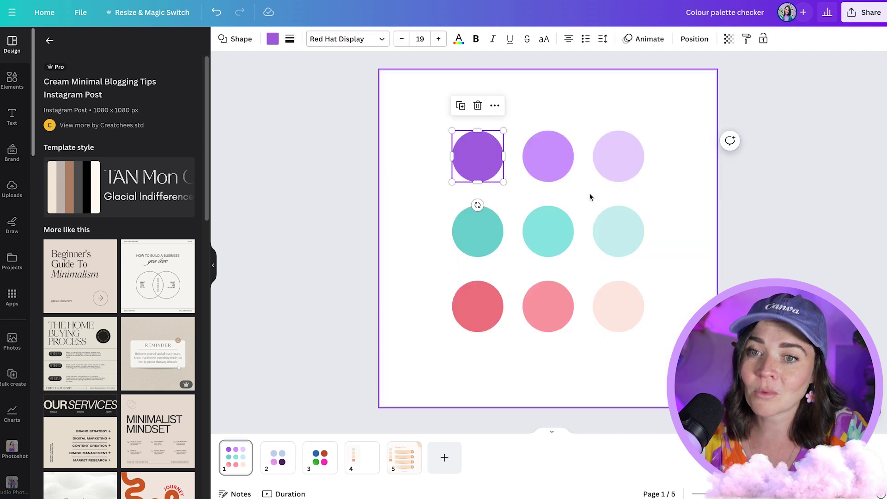
{"action": "left_click", "coordinate": [618, 167]}
{"action": "left_click", "coordinate": [480, 301]}
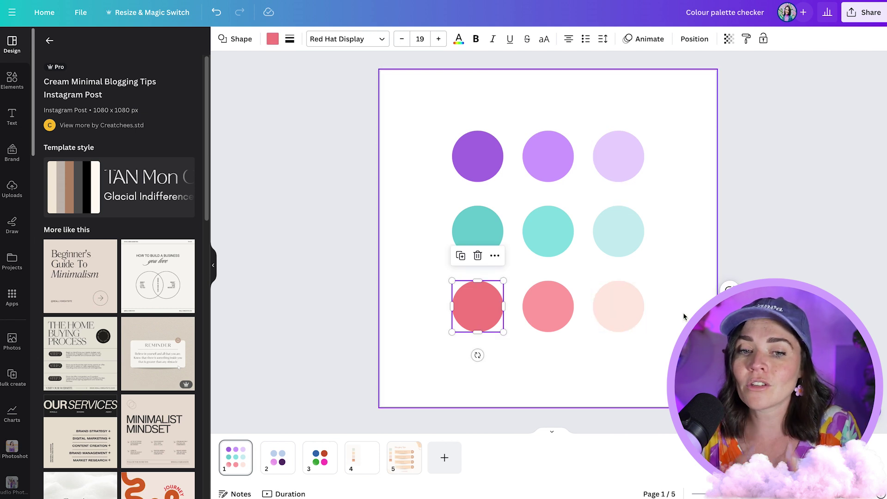
{"action": "key", "text": "Page_Down"}
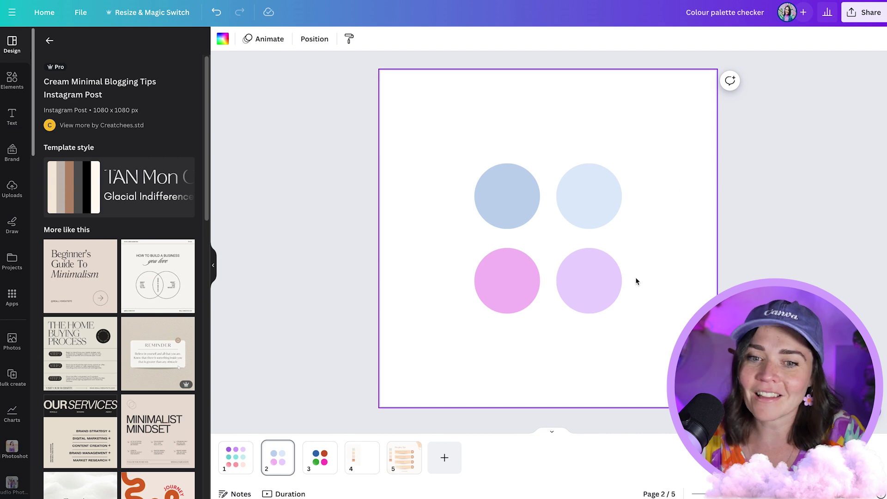
Step: Try a pale aqua document colour on the Blogging Tips heading of page 5 and undo the change
{"action": "left_click", "coordinate": [402, 462]}
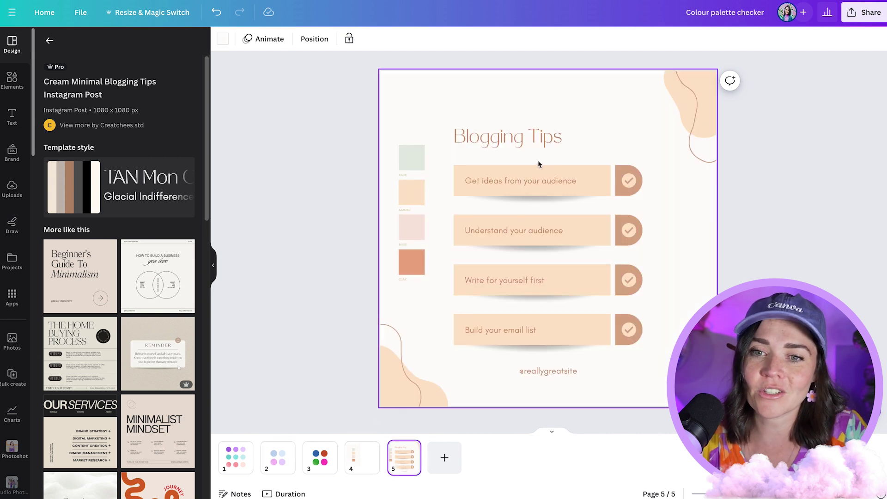
{"action": "left_click", "coordinate": [509, 136]}
{"action": "left_click", "coordinate": [367, 38]}
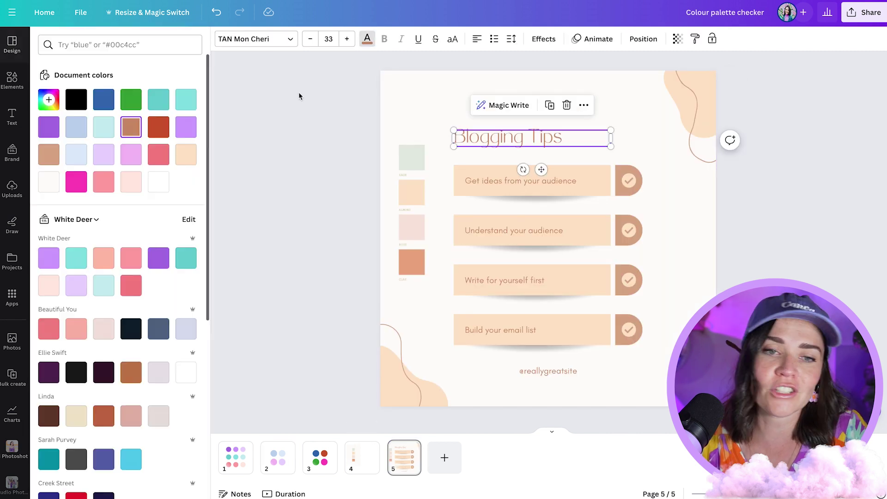
{"action": "left_click", "coordinate": [104, 127]}
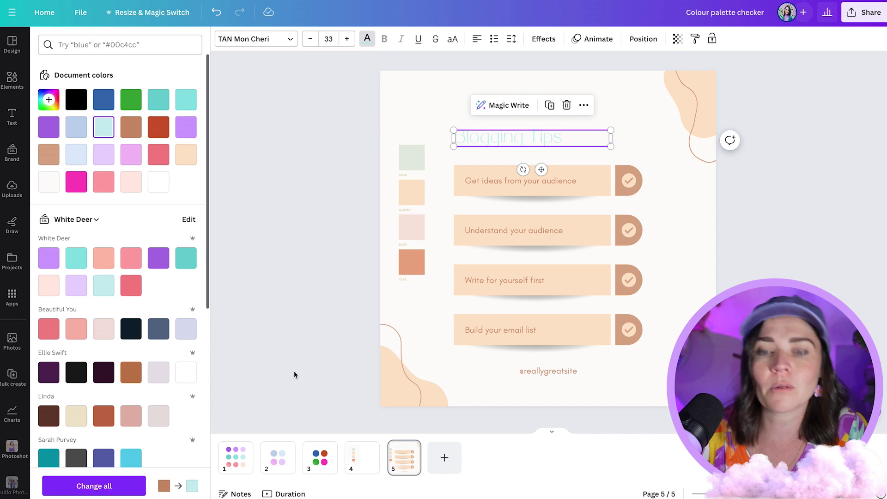
{"action": "key", "text": "ctrl+z"}
Step: Open page 2 with the four blue, pink and lilac circles
{"action": "left_click", "coordinate": [278, 455]}
{"action": "left_click", "coordinate": [634, 366]}
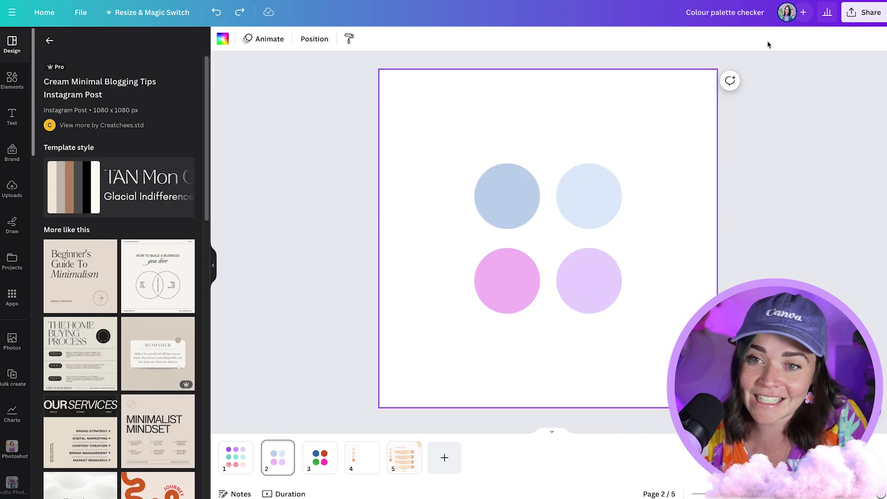
{"action": "left_click", "coordinate": [870, 12]}
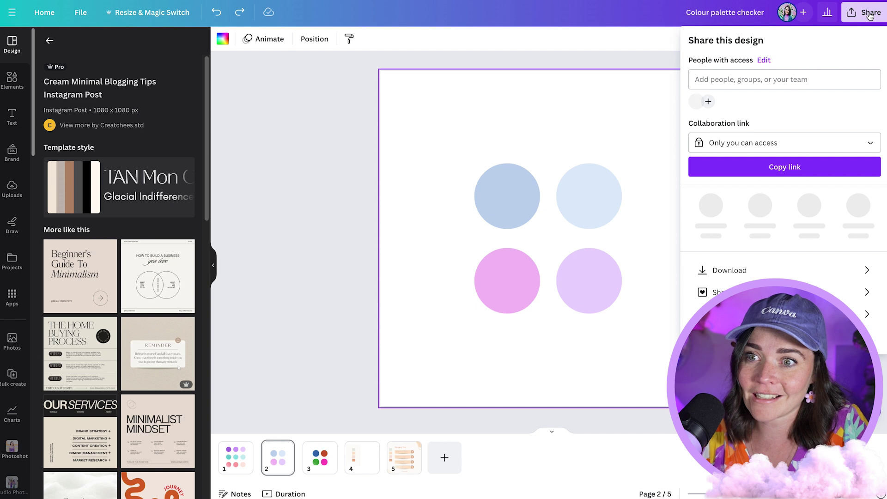
{"action": "left_click", "coordinate": [747, 266]}
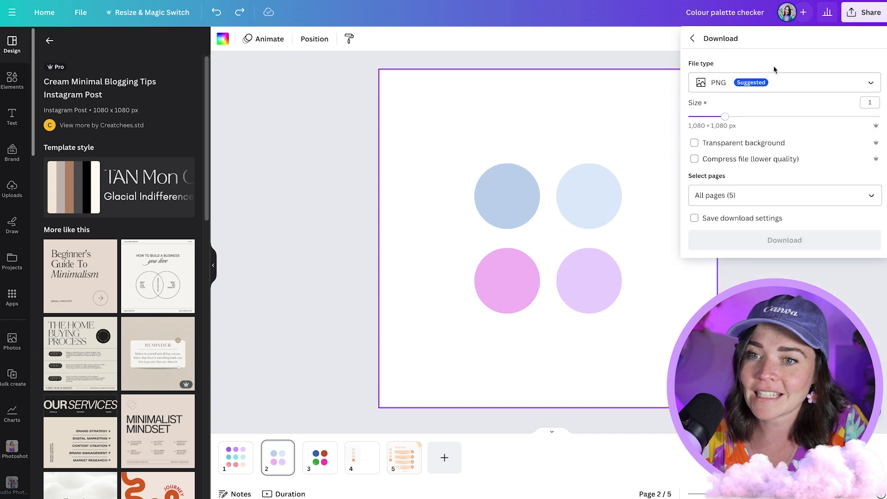
{"action": "left_click", "coordinate": [867, 195]}
{"action": "left_click", "coordinate": [864, 224]}
{"action": "left_click", "coordinate": [864, 301]}
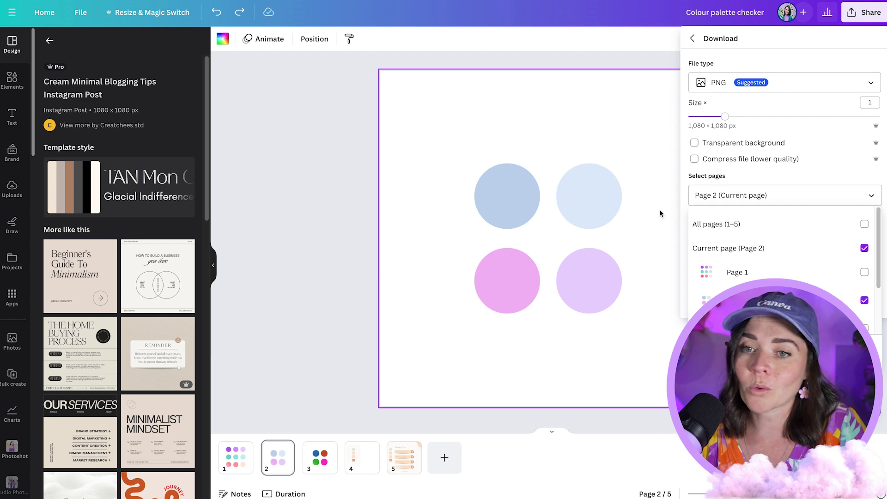
{"action": "left_click", "coordinate": [659, 193]}
{"action": "left_click", "coordinate": [661, 191]}
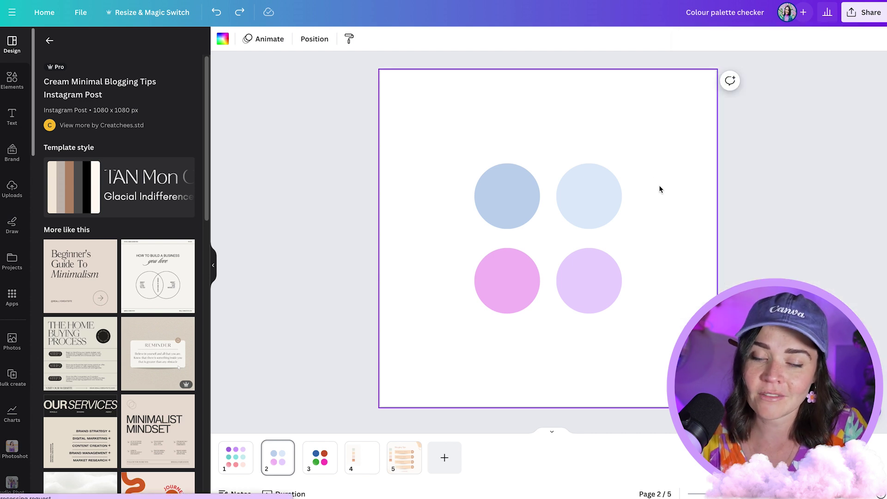
Step: Take a screenshot of the four colour circles and place it on page 2 as an uploaded image
{"action": "left_click_drag", "start_coordinate": [441, 126], "coordinate": [670, 370]}
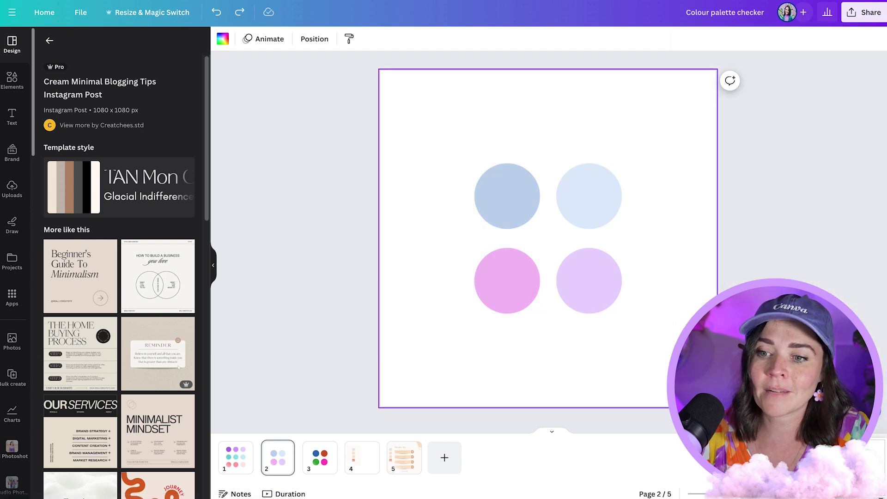
{"action": "left_click_drag", "start_coordinate": [405, 192], "coordinate": [427, 191]}
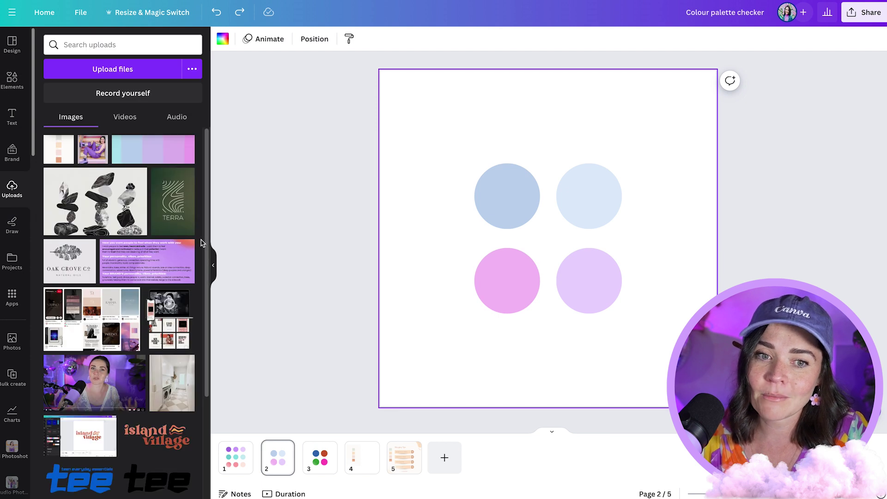
{"action": "left_click", "coordinate": [212, 267]}
{"action": "left_click_drag", "start_coordinate": [439, 236], "coordinate": [461, 249]}
{"action": "left_click_drag", "start_coordinate": [484, 210], "coordinate": [495, 232]}
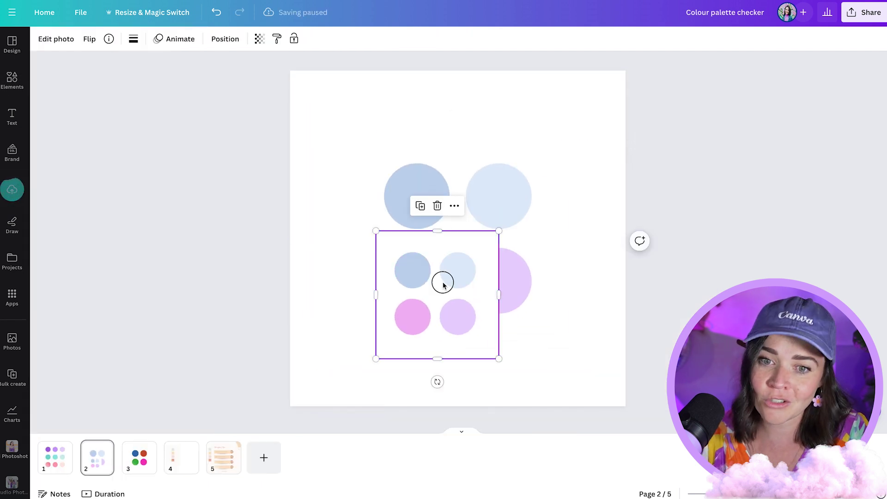
Step: Transfer the screenshot image from page 2 to the left edge of the Blogging Tips page
{"action": "left_click_drag", "start_coordinate": [441, 283], "coordinate": [391, 229]}
{"action": "key", "text": "Delete"}
{"action": "left_click", "coordinate": [232, 463]}
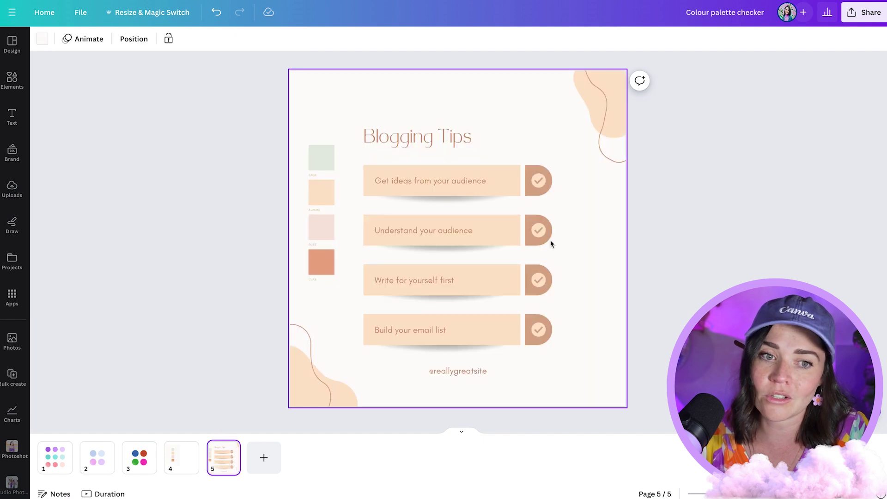
{"action": "left_click", "coordinate": [341, 162]}
{"action": "left_click_drag", "start_coordinate": [323, 212], "coordinate": [359, 230]}
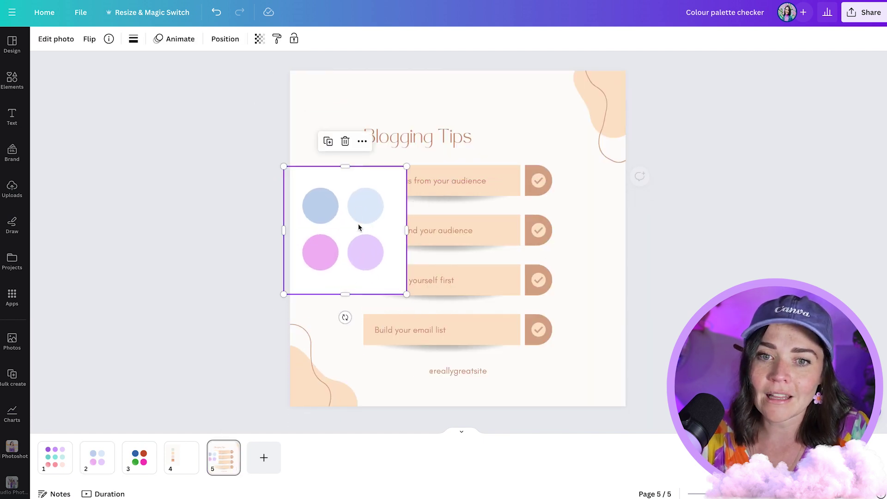
Step: Apply the screenshot image's colours to the Blogging Tips page and remove the image from it
{"action": "right_click", "coordinate": [347, 190]}
{"action": "left_click", "coordinate": [399, 486]}
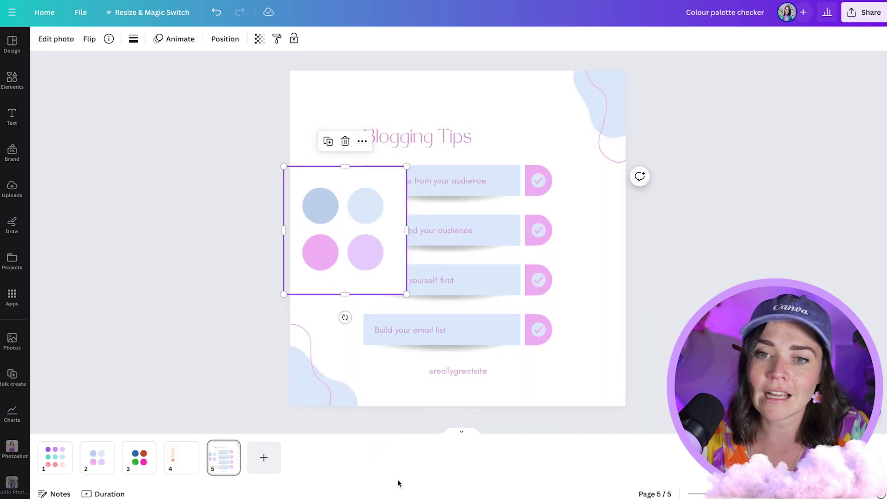
{"action": "left_click_drag", "start_coordinate": [356, 212], "coordinate": [549, 170]}
{"action": "left_click", "coordinate": [539, 144]}
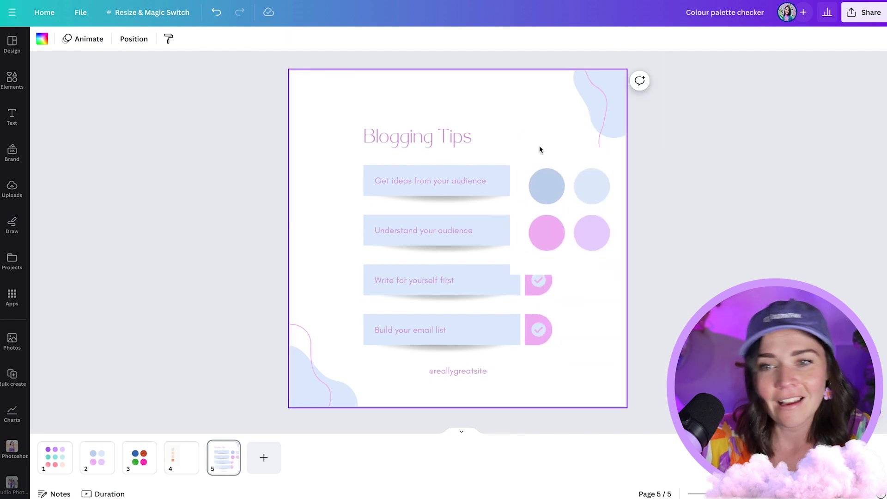
{"action": "left_click", "coordinate": [575, 197]}
{"action": "left_click", "coordinate": [571, 122]}
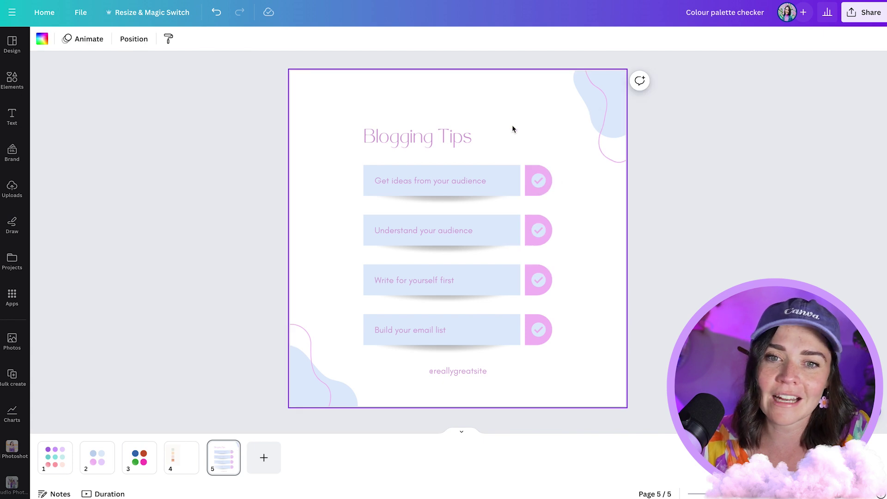
Step: Set the Blogging Tips page's background to the same pink as its checkmark shapes
{"action": "left_click", "coordinate": [42, 39]}
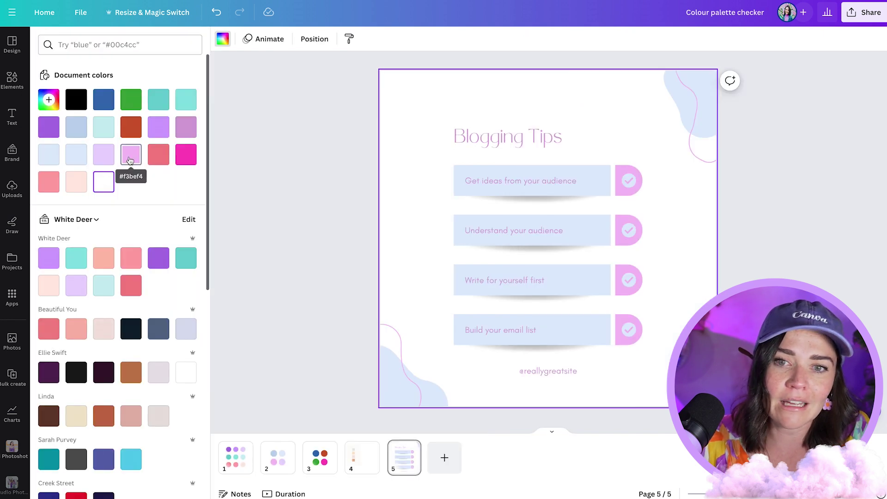
{"action": "left_click", "coordinate": [130, 154]}
{"action": "left_click", "coordinate": [341, 173]}
{"action": "left_click", "coordinate": [737, 253]}
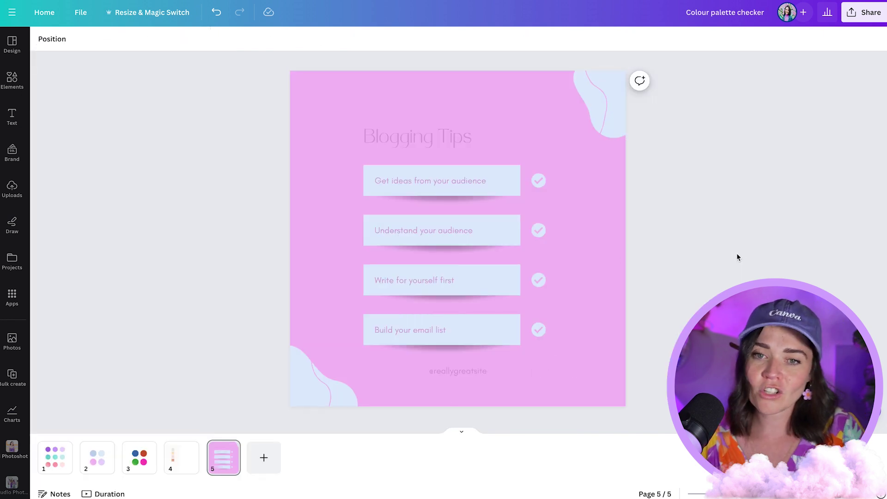
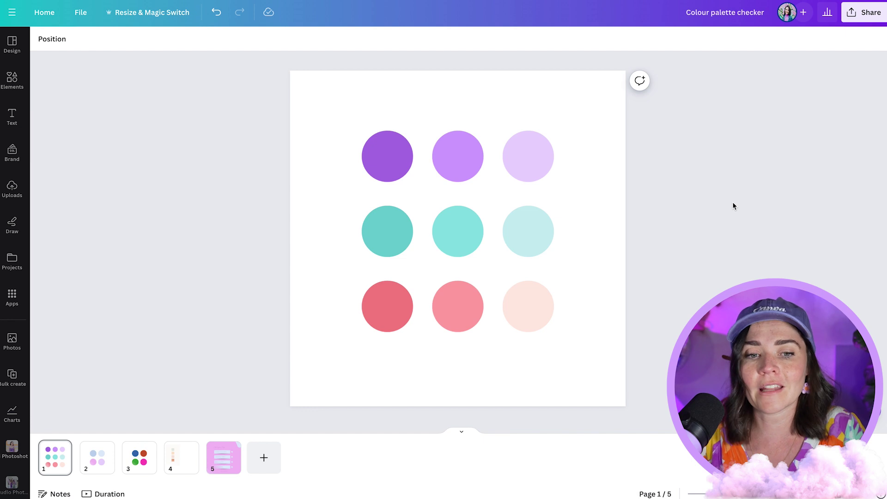
Step: Open page 2, switch to the Accessible color palette builder and remove the #DEB5EE colour from its palette
{"action": "left_click", "coordinate": [97, 457]}
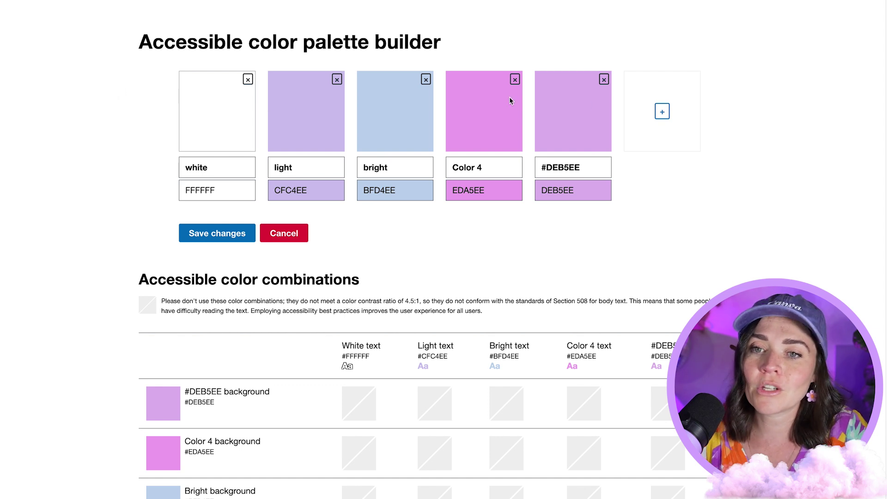
{"action": "left_click", "coordinate": [662, 112]}
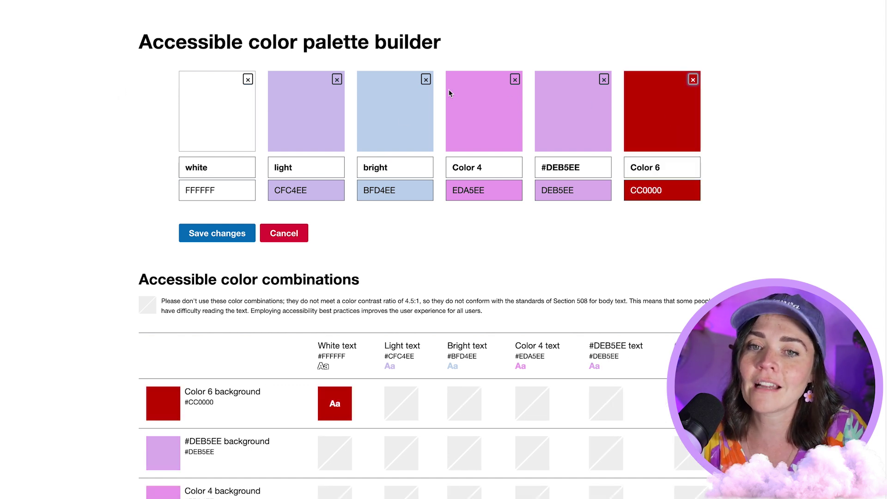
{"action": "left_click", "coordinate": [693, 79]}
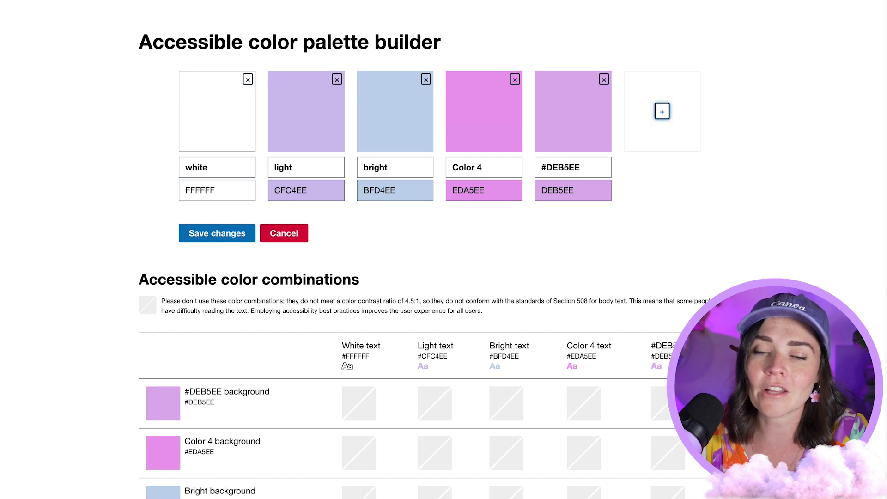
{"action": "double_click", "coordinate": [585, 170]}
{"action": "left_click", "coordinate": [603, 79]}
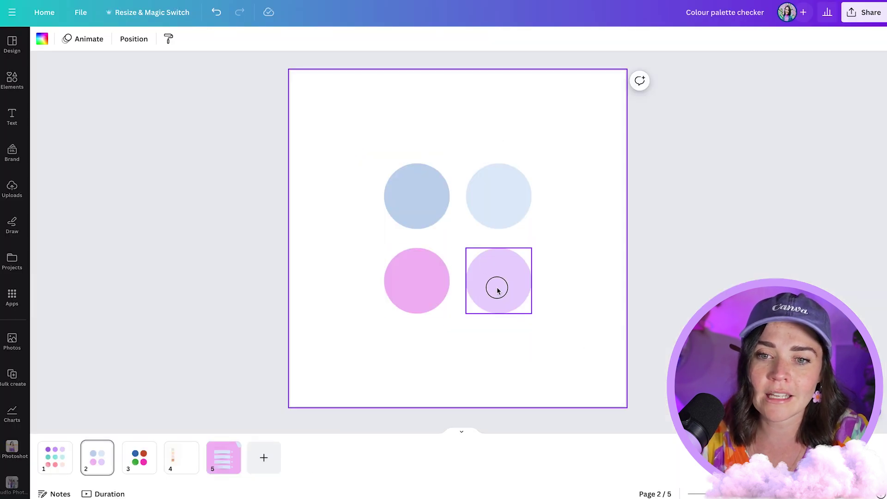
Step: Switch to Canva, sample the blush swatch of page 4's palette image with the eyedropper and copy its hex code #F7E4DD
{"action": "left_click", "coordinate": [495, 287]}
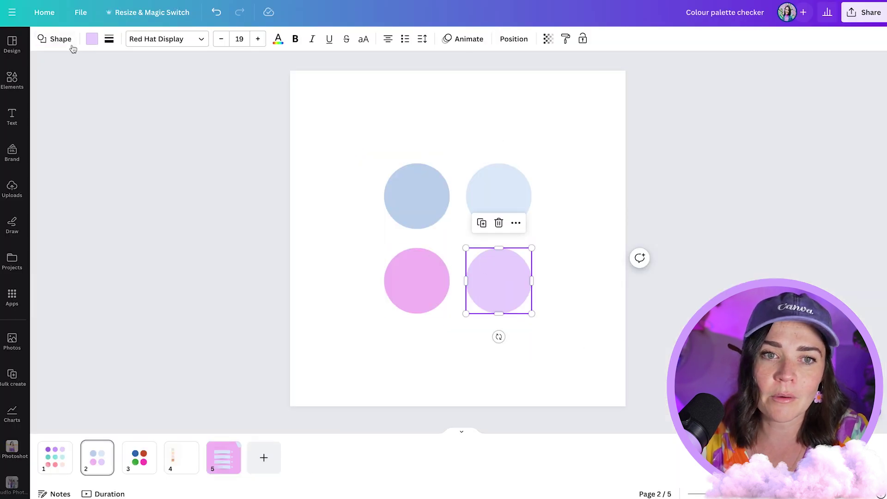
{"action": "left_click", "coordinate": [92, 39]}
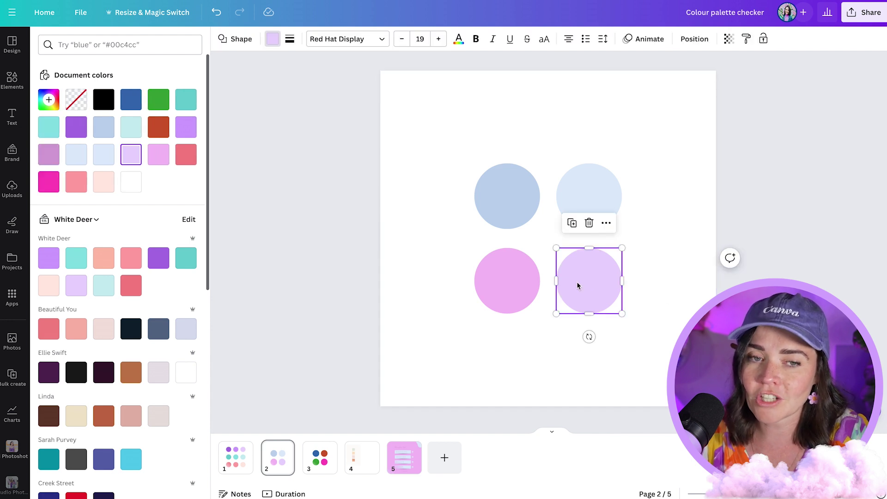
{"action": "left_click", "coordinate": [362, 457]}
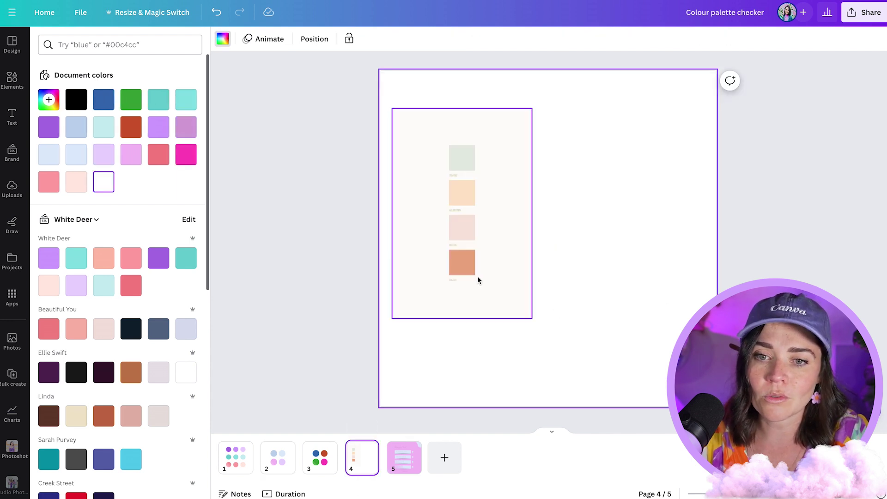
{"action": "left_click", "coordinate": [49, 100]}
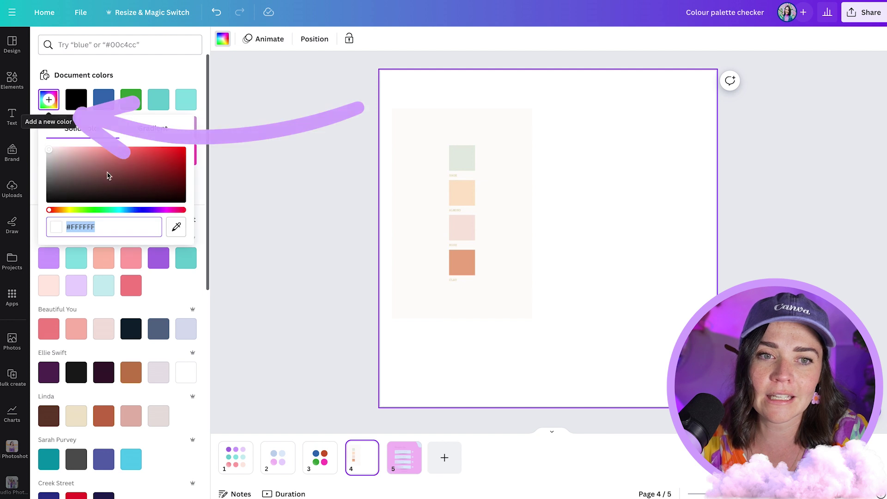
{"action": "left_click", "coordinate": [176, 226]}
{"action": "left_click", "coordinate": [461, 267]}
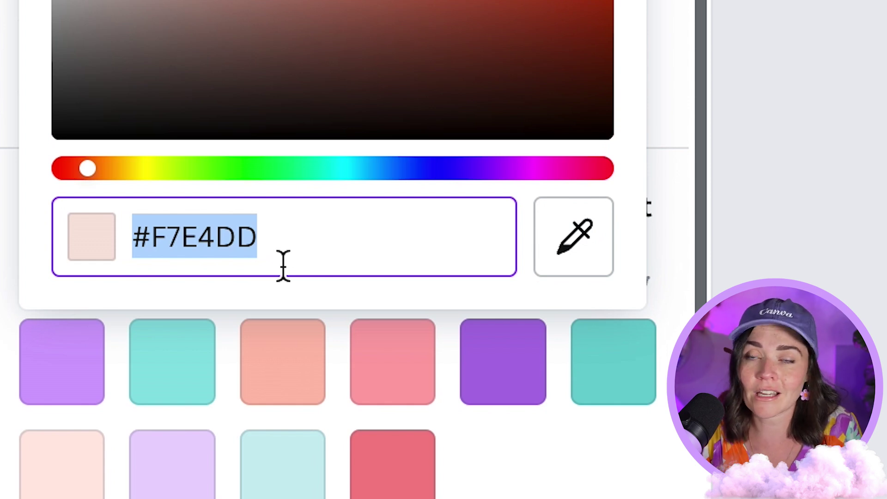
{"action": "triple_click", "coordinate": [317, 252]}
{"action": "key", "text": "ctrl+c"}
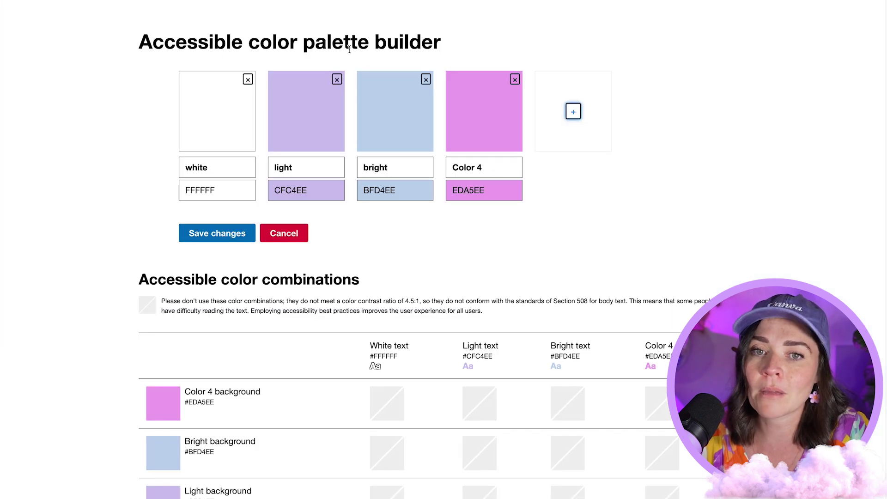
Step: Add a fifth colour with hex code F7E4DD in the Accessible color palette builder and save the palette changes
{"action": "left_click", "coordinate": [573, 112]}
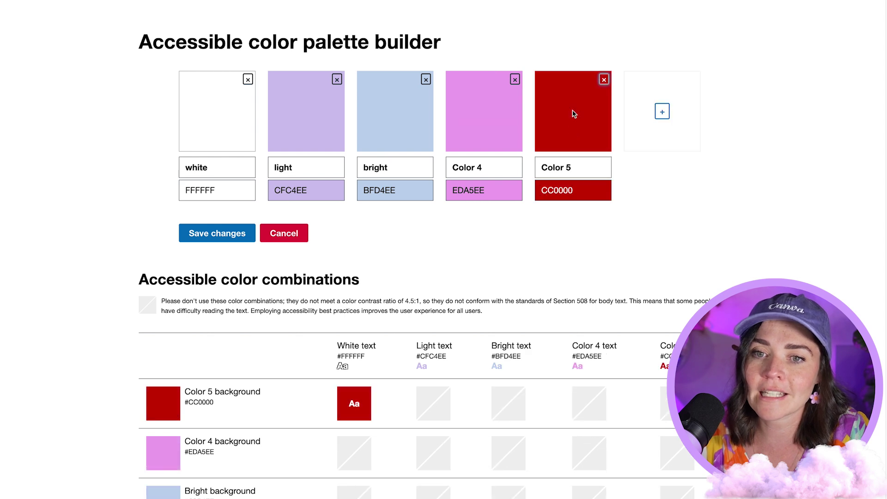
{"action": "left_click", "coordinate": [576, 188]}
{"action": "key", "text": "ctrl+v"}
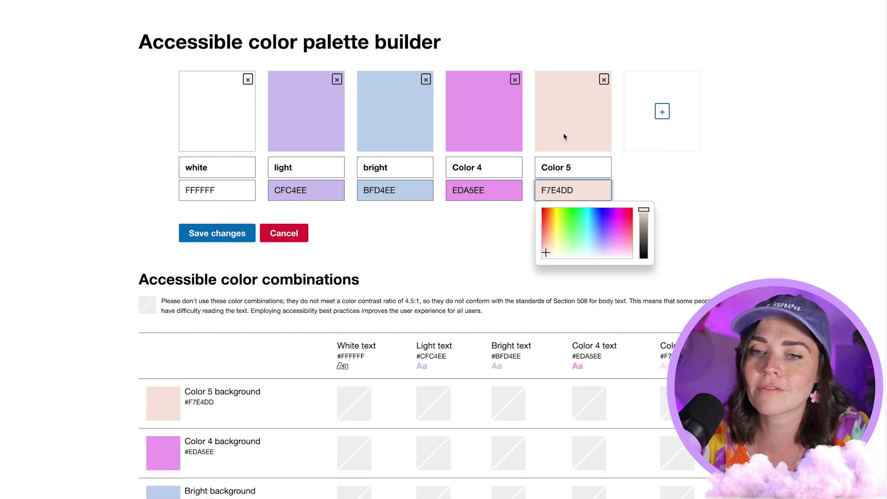
{"action": "left_click", "coordinate": [683, 172]}
{"action": "left_click", "coordinate": [249, 234]}
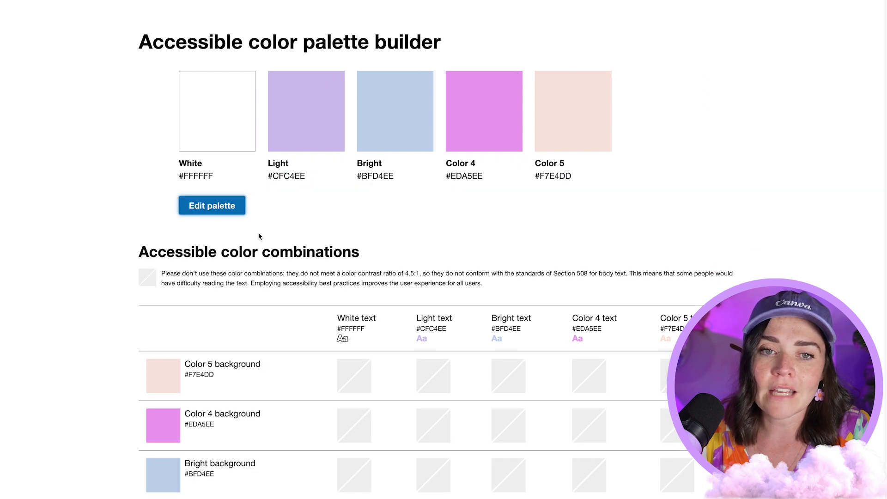
Step: Review the table of accessible color combinations for the five-colour palette
{"action": "scroll", "coordinate": [113, 181], "scroll_direction": "down", "scroll_amount": 3}
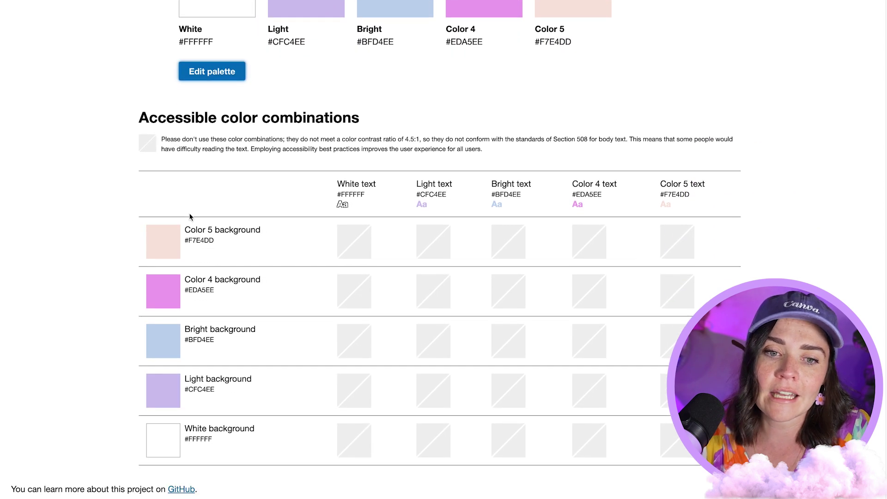
{"action": "left_click_drag", "start_coordinate": [138, 116], "coordinate": [365, 125]}
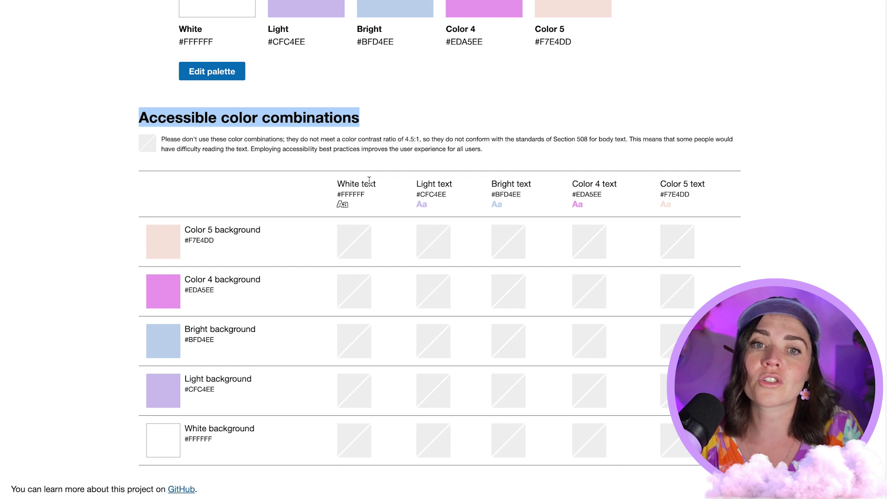
{"action": "scroll", "coordinate": [531, 55], "scroll_direction": "up", "scroll_amount": 3}
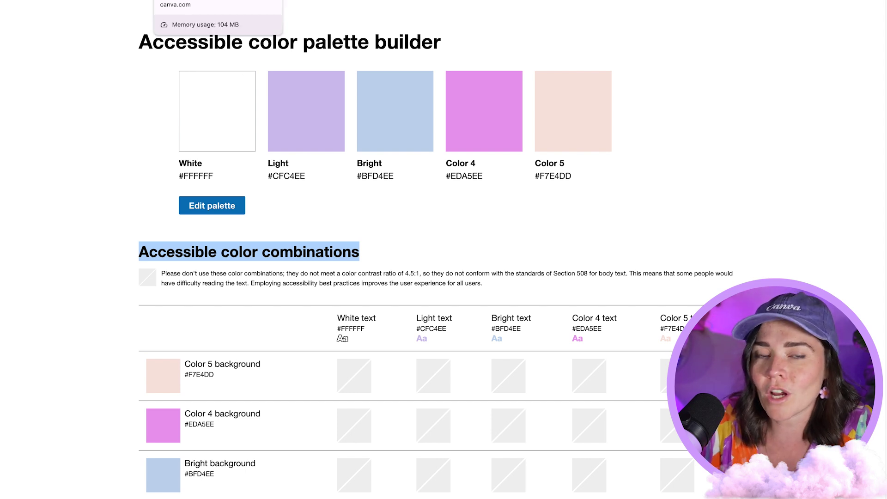
Step: Switch to Canva, recolour page 2's light blue upper-left circle to dark navy #293C54 and copy the hex code
{"action": "left_click", "coordinate": [416, 2]}
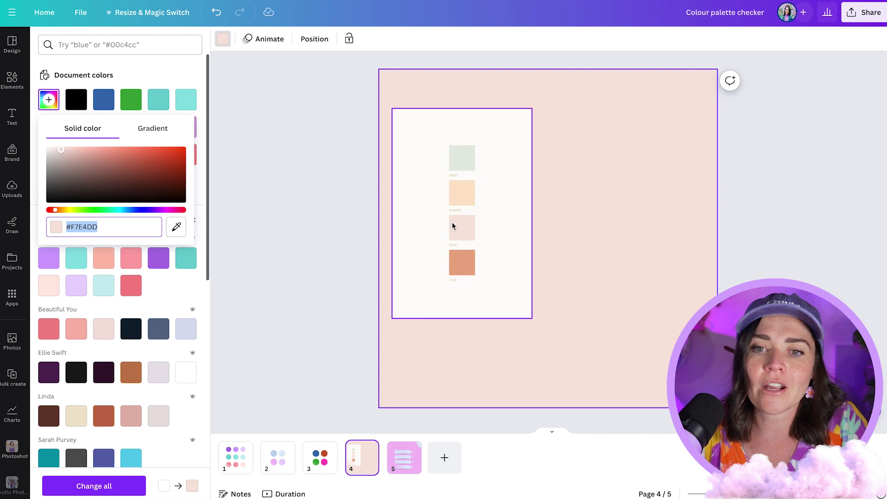
{"action": "left_click", "coordinate": [264, 457]}
{"action": "left_click", "coordinate": [507, 197]}
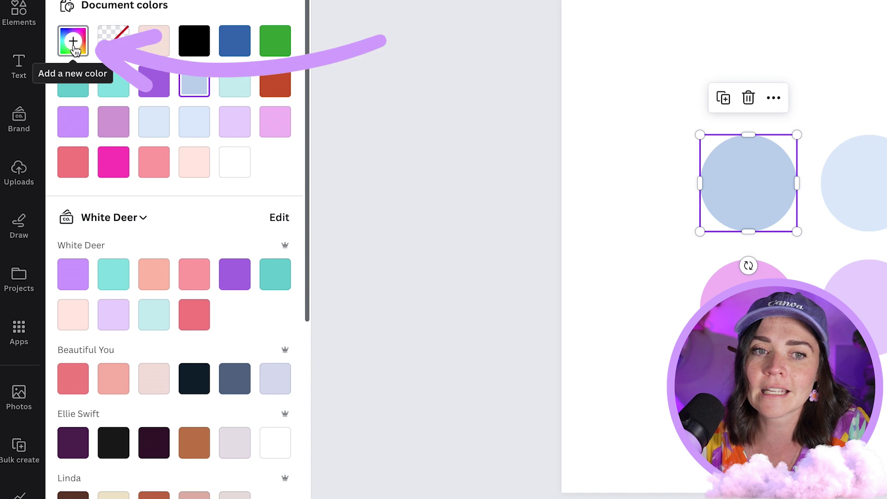
{"action": "left_click", "coordinate": [74, 44]}
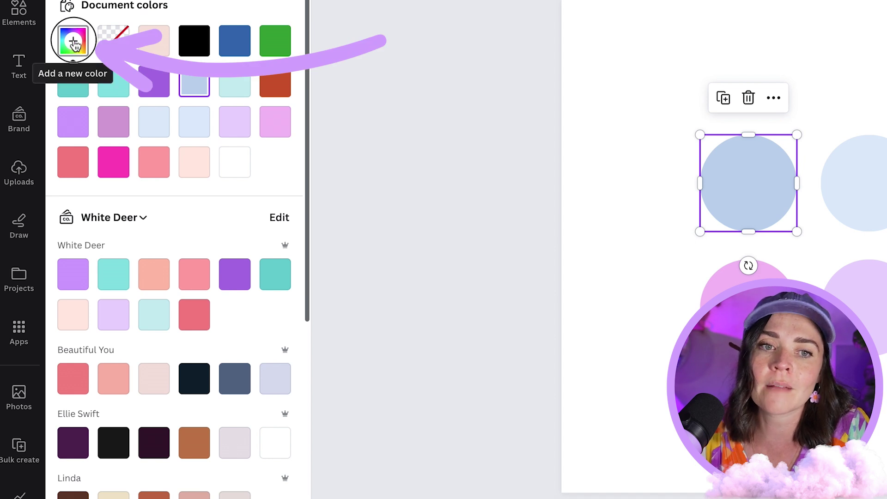
{"action": "left_click", "coordinate": [111, 119]}
{"action": "left_click_drag", "start_coordinate": [111, 119], "coordinate": [176, 165]}
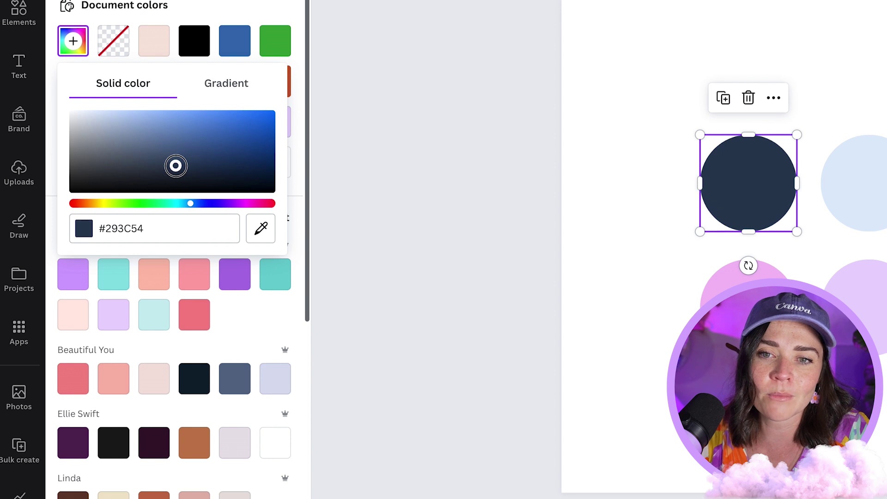
{"action": "left_click", "coordinate": [145, 227]}
{"action": "key", "text": "ctrl+c"}
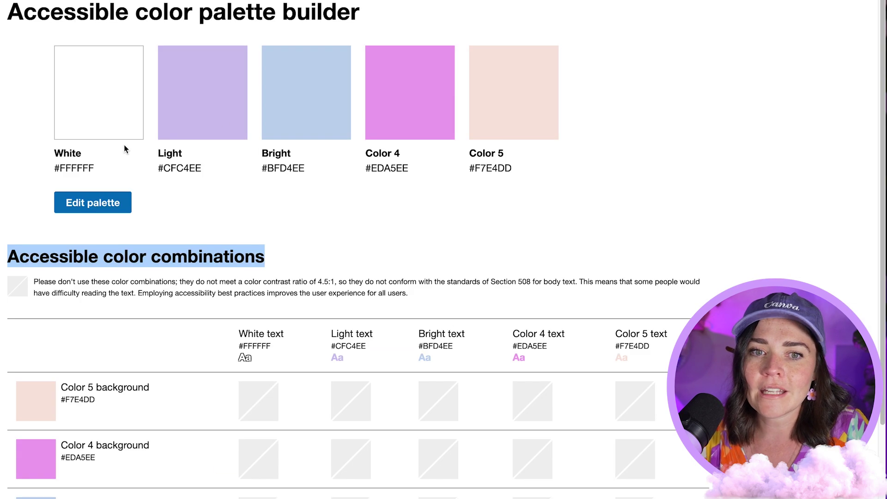
Step: In the Accessible color palette builder, add a sixth colour with hex code 293C54 and review its text and background combinations
{"action": "left_click", "coordinate": [118, 200]}
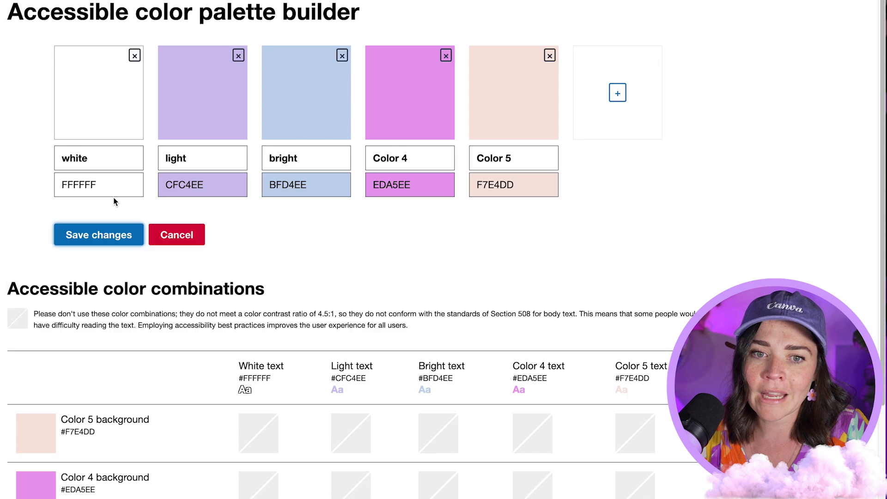
{"action": "left_click", "coordinate": [602, 92]}
{"action": "left_click", "coordinate": [613, 185]}
{"action": "key", "text": "ctrl+v"}
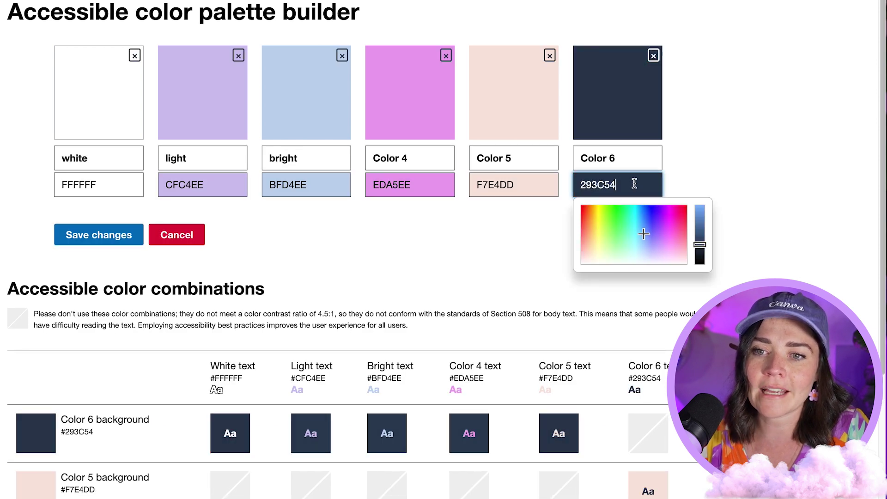
{"action": "key", "text": "shift+Tab"}
{"action": "scroll", "coordinate": [729, 151], "scroll_direction": "down", "scroll_amount": 5}
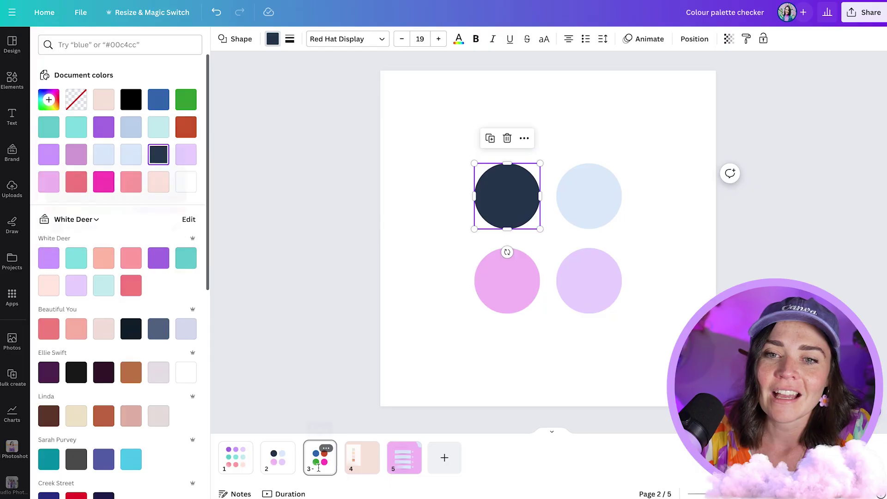
Step: Apply the colours of the page 3 palette image to the Blogging Tips page, and delete the image from that page
{"action": "left_click", "coordinate": [318, 468]}
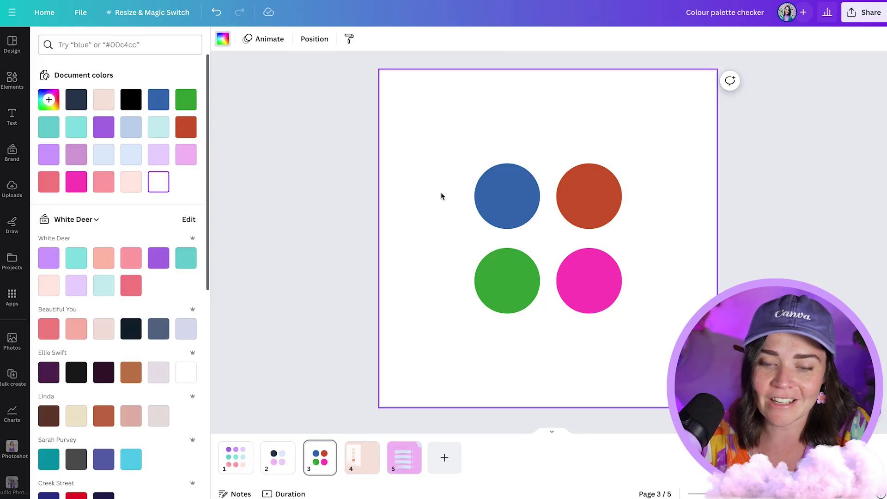
{"action": "left_click_drag", "start_coordinate": [430, 115], "coordinate": [406, 198]}
{"action": "right_click", "coordinate": [339, 189]}
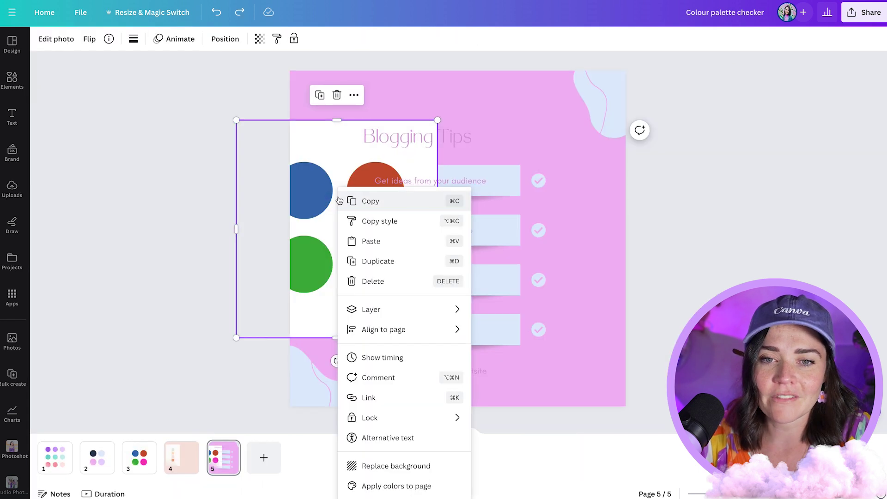
{"action": "left_click", "coordinate": [377, 487]}
{"action": "left_click_drag", "start_coordinate": [339, 201], "coordinate": [571, 312]}
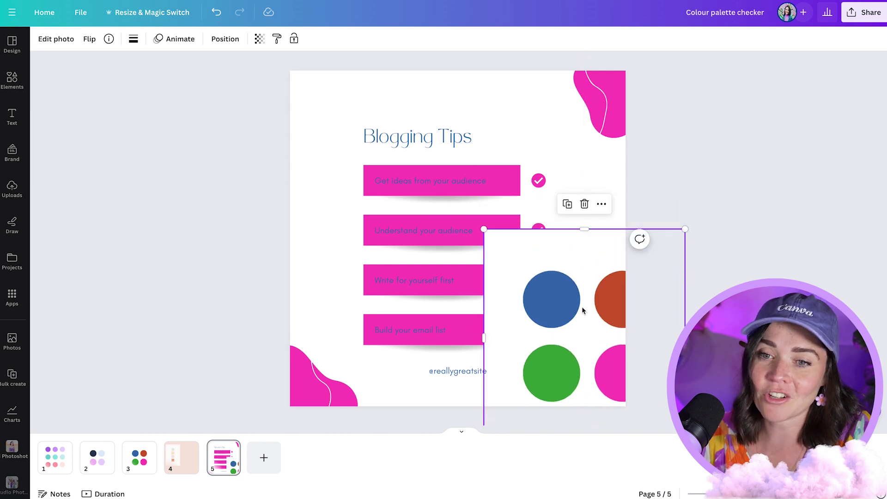
{"action": "key", "text": "Delete"}
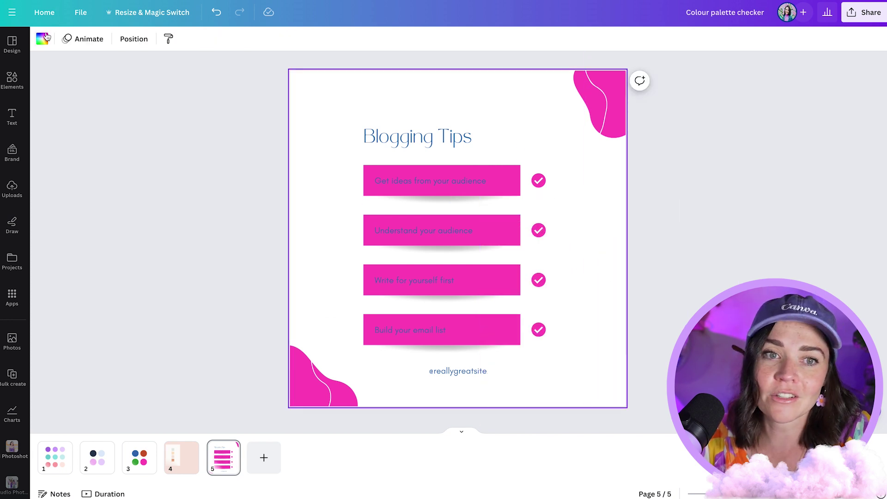
Step: Set the Blogging Tips page's background to the green document colour
{"action": "left_click", "coordinate": [42, 38]}
{"action": "left_click", "coordinate": [187, 97]}
{"action": "left_click", "coordinate": [761, 233]}
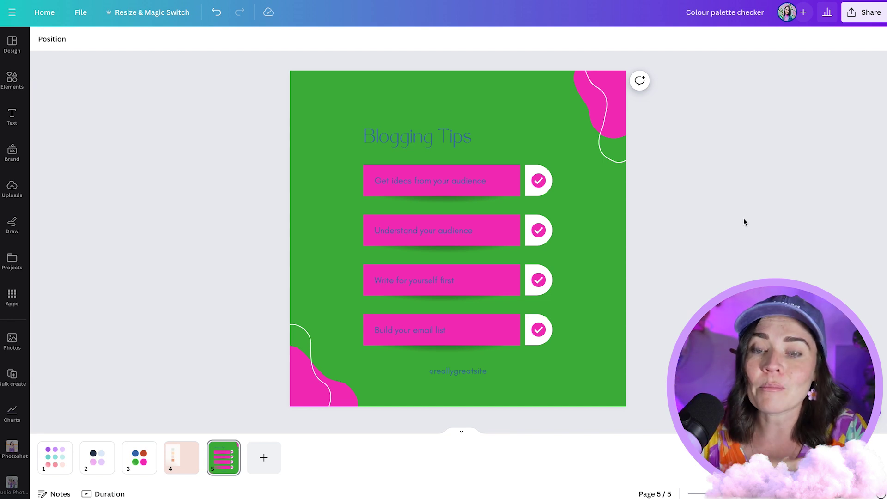
Step: Select the four rounded shapes behind the checkmarks and recolour them blue
{"action": "left_click", "coordinate": [536, 192]}
{"action": "left_click", "coordinate": [530, 242], "text": "shift"}
{"action": "left_click", "coordinate": [530, 287], "text": "shift"}
{"action": "left_click", "coordinate": [530, 321], "text": "shift"}
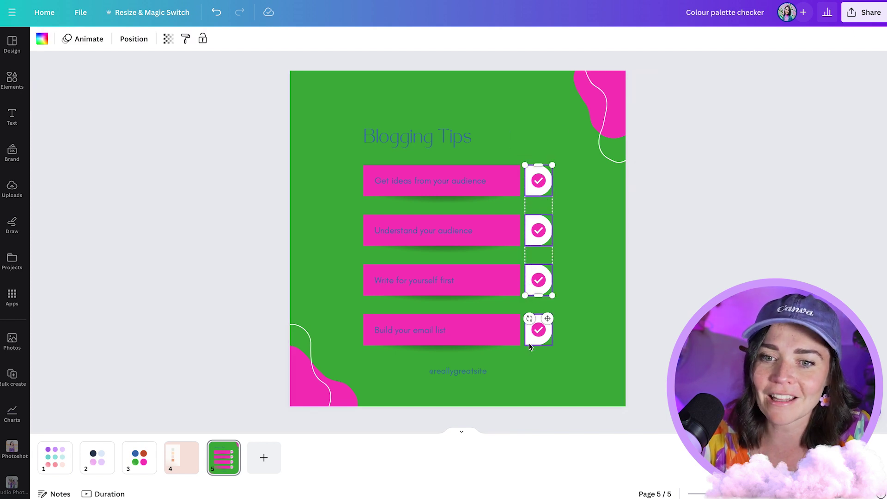
{"action": "left_click", "coordinate": [12, 42]}
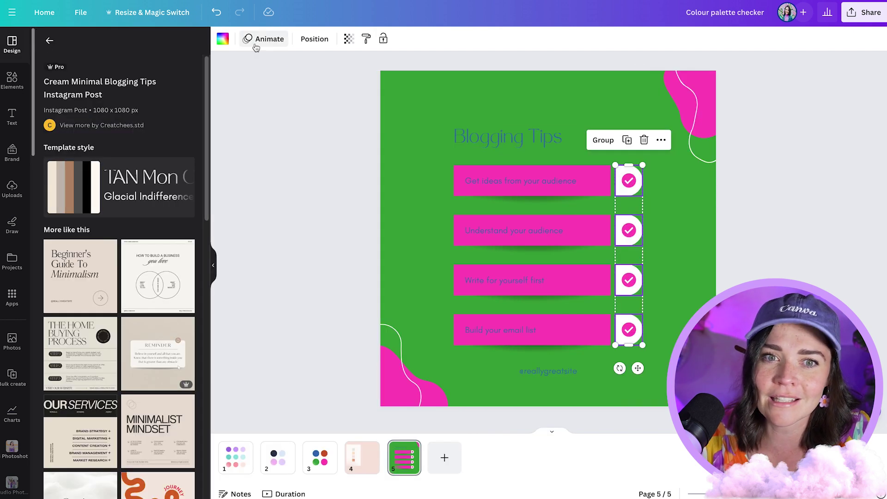
{"action": "left_click", "coordinate": [222, 39]}
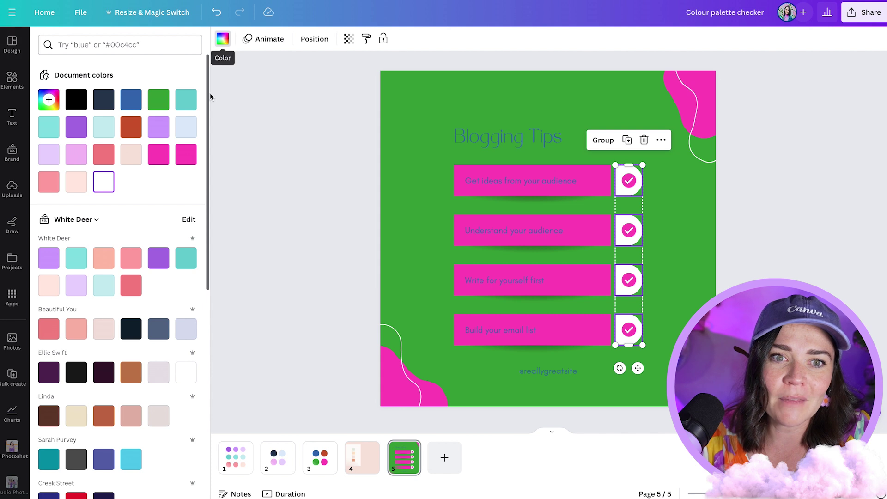
{"action": "left_click", "coordinate": [131, 100]}
{"action": "left_click", "coordinate": [774, 210]}
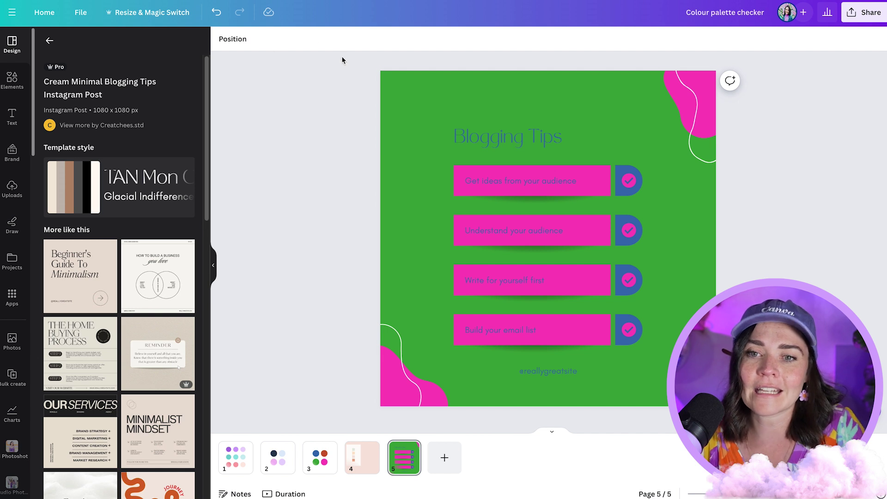
Step: Recolour the four rectangles behind the tip texts to a custom light pink
{"action": "left_click", "coordinate": [496, 191]}
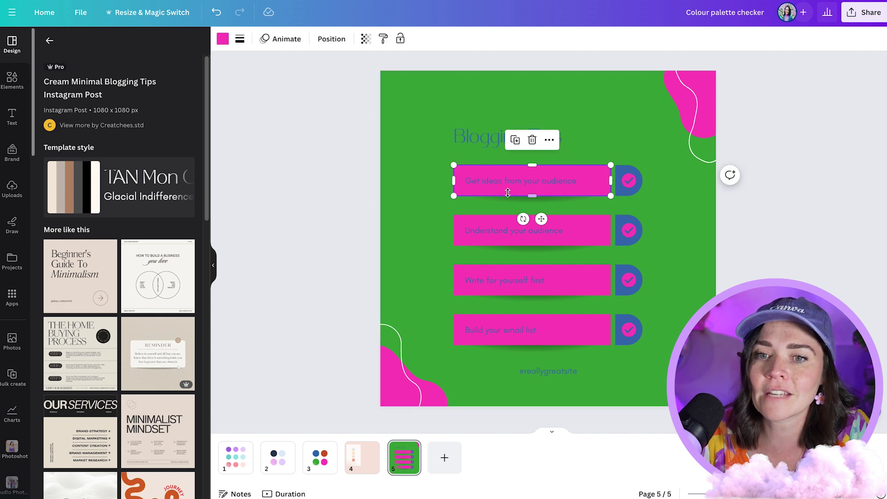
{"action": "left_click", "coordinate": [599, 228]}
{"action": "left_click", "coordinate": [600, 187], "text": "shift"}
{"action": "left_click", "coordinate": [595, 273], "text": "shift"}
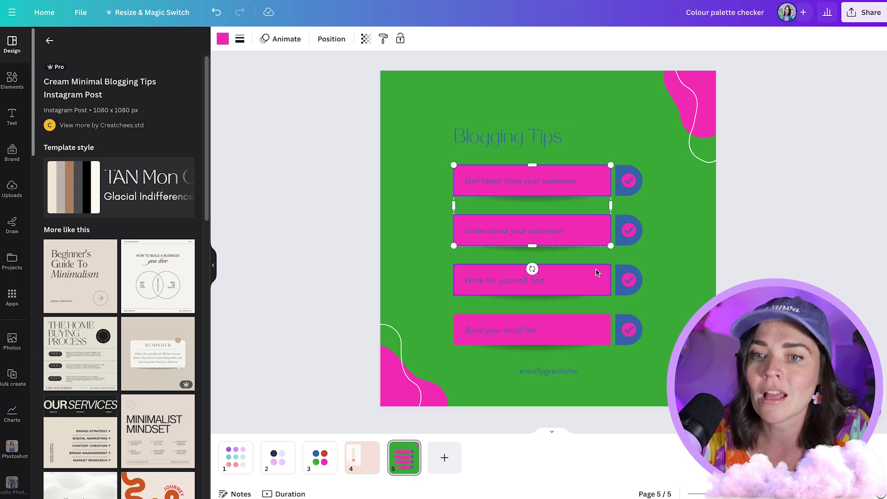
{"action": "left_click", "coordinate": [595, 319], "text": "shift"}
{"action": "left_click", "coordinate": [222, 39]}
{"action": "left_click", "coordinate": [49, 99]}
{"action": "left_click", "coordinate": [83, 144]}
Step: Recolour the four rounded shapes behind the checkmarks to white
{"action": "left_click", "coordinate": [628, 182]}
{"action": "left_click", "coordinate": [628, 242], "text": "shift"}
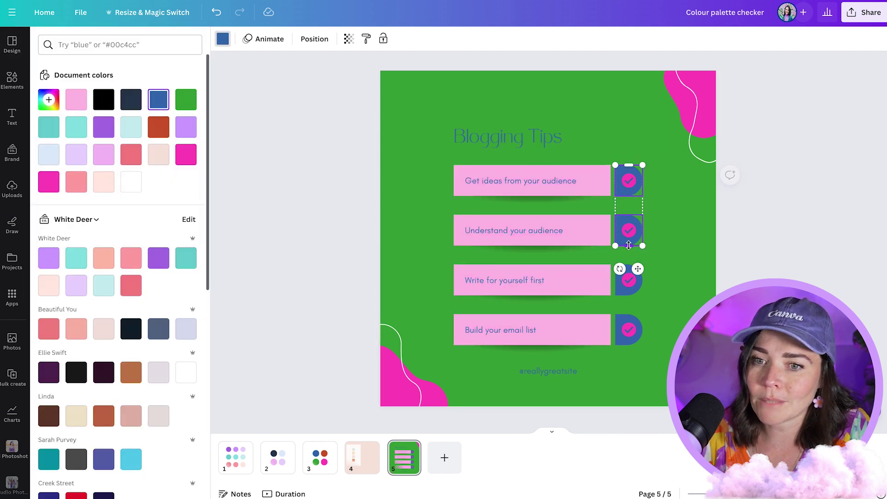
{"action": "left_click", "coordinate": [631, 351]}
{"action": "left_click", "coordinate": [628, 330]}
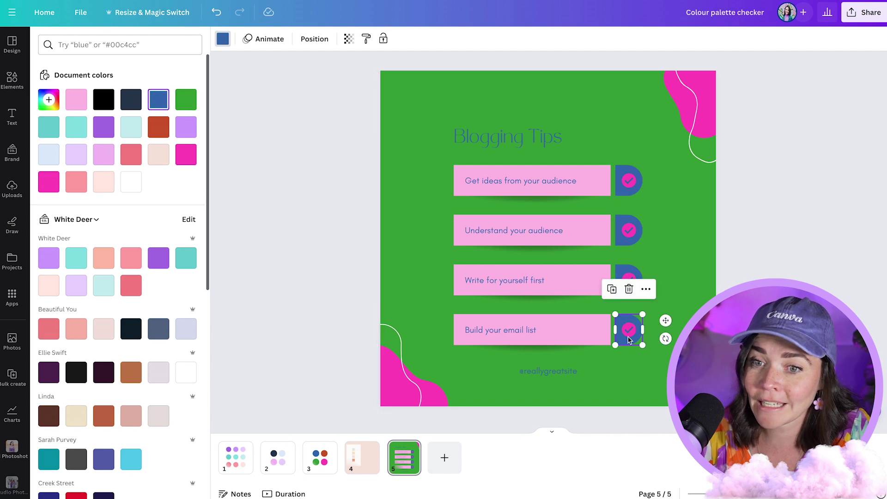
{"action": "left_click", "coordinate": [628, 292], "text": "shift"}
{"action": "left_click", "coordinate": [625, 247], "text": "shift"}
{"action": "left_click", "coordinate": [629, 192], "text": "shift"}
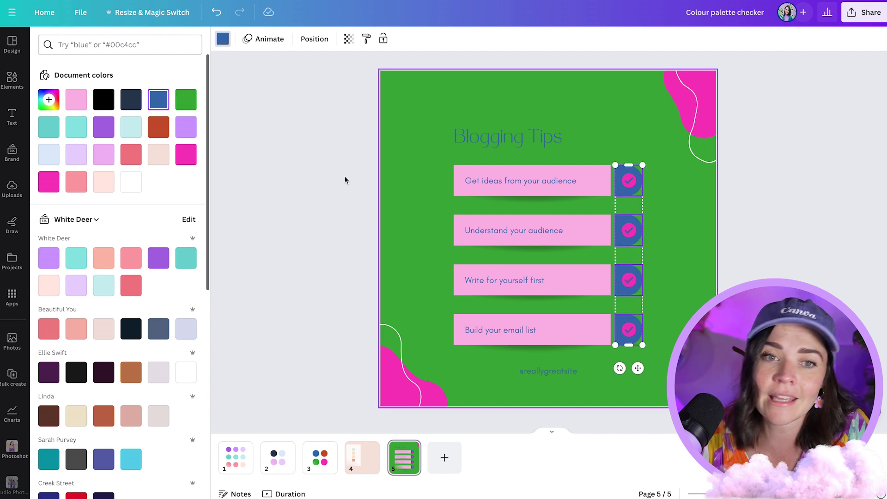
{"action": "left_click", "coordinate": [137, 187]}
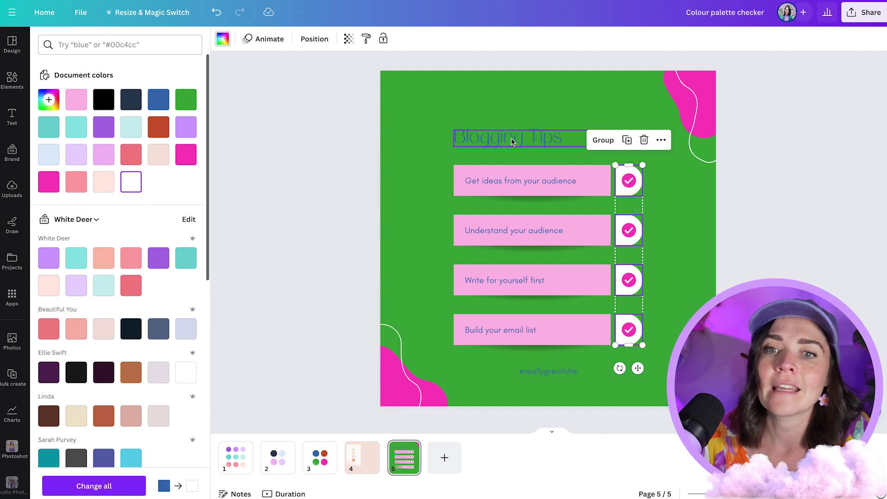
Step: Change the text colour of the "Blogging Tips" heading to white
{"action": "left_click", "coordinate": [485, 137]}
{"action": "left_click", "coordinate": [368, 38]}
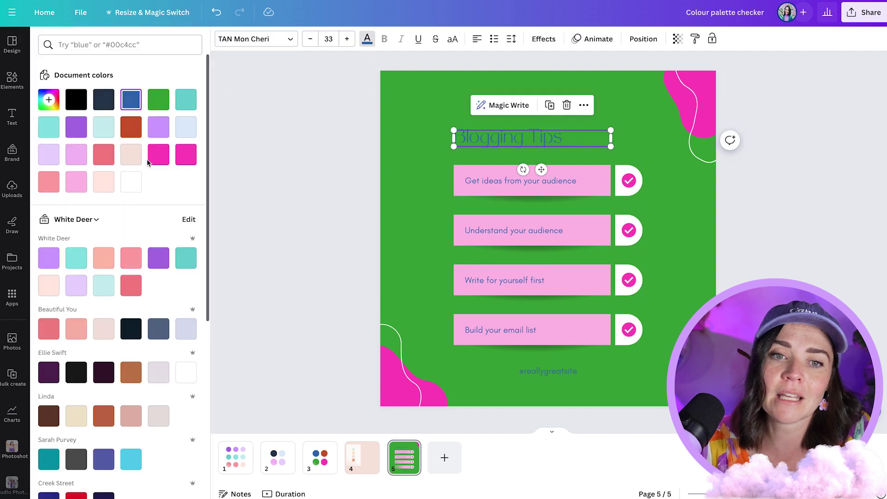
{"action": "left_click", "coordinate": [130, 180]}
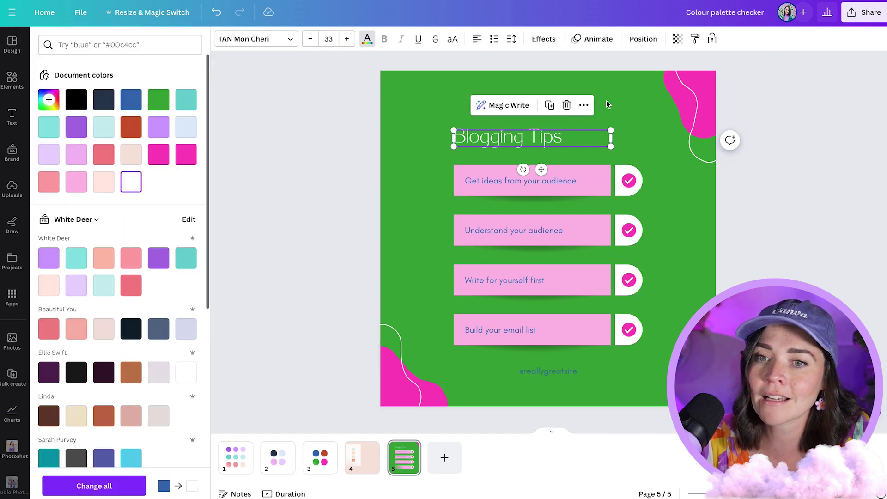
{"action": "left_click", "coordinate": [751, 229]}
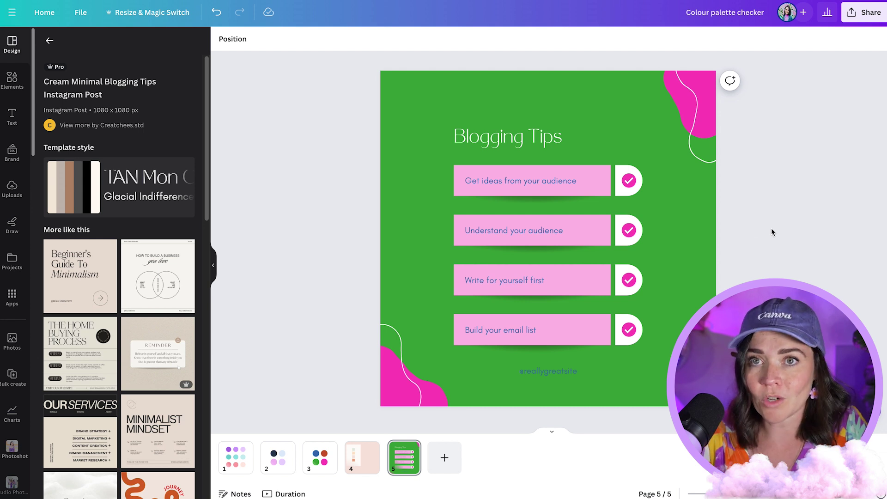
Step: Duplicate the Blogging Tips page and remove the green background from the copy
{"action": "left_click", "coordinate": [668, 82]}
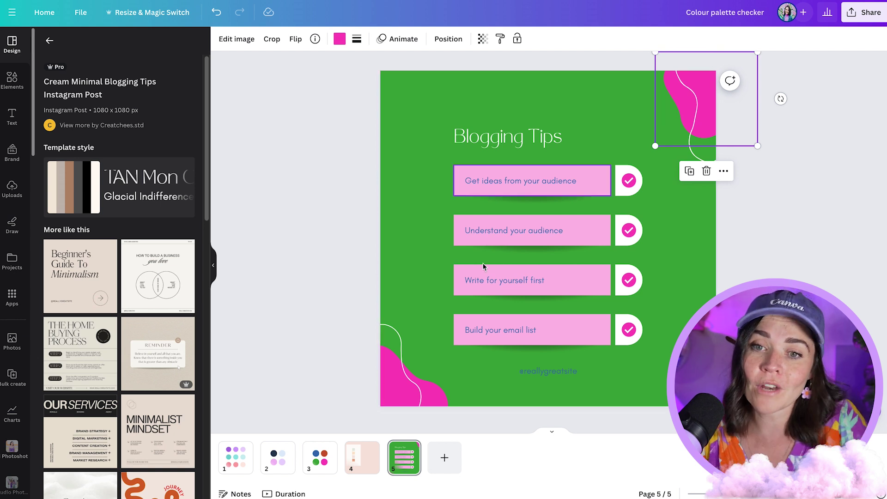
{"action": "left_click", "coordinate": [412, 466]}
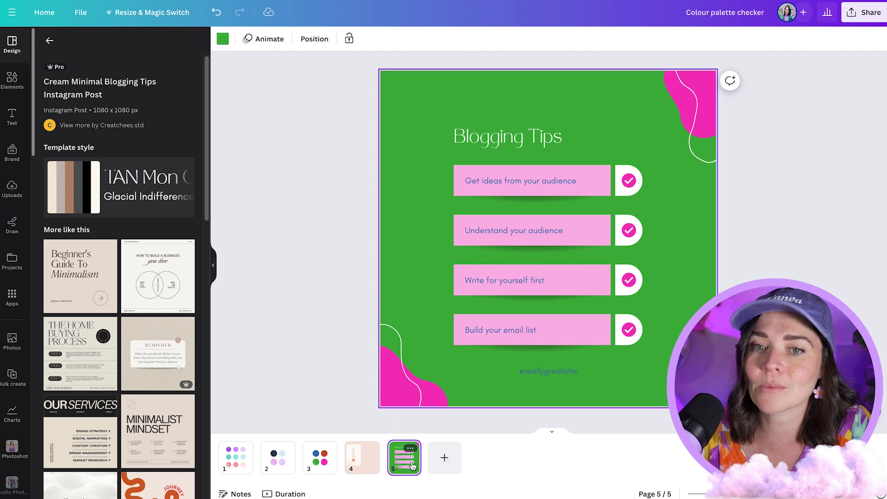
{"action": "key", "text": "ctrl+d"}
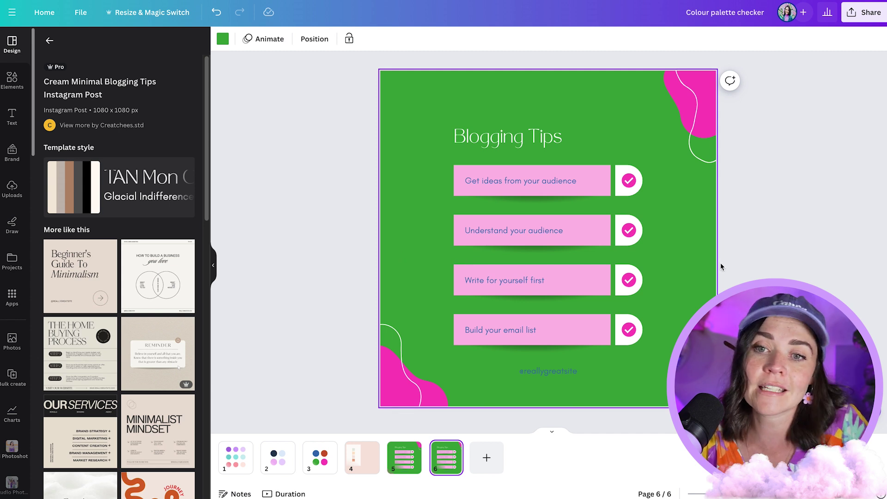
{"action": "left_click", "coordinate": [804, 257]}
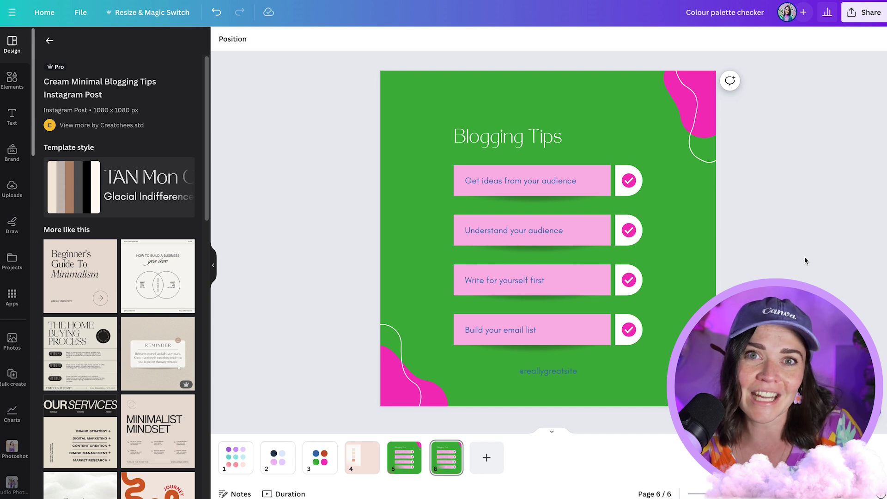
{"action": "left_click", "coordinate": [415, 208]}
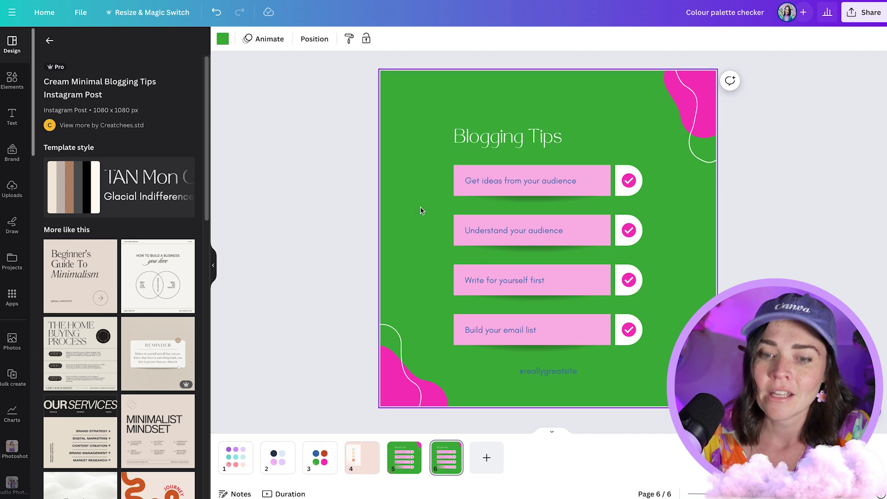
{"action": "key", "text": "Delete"}
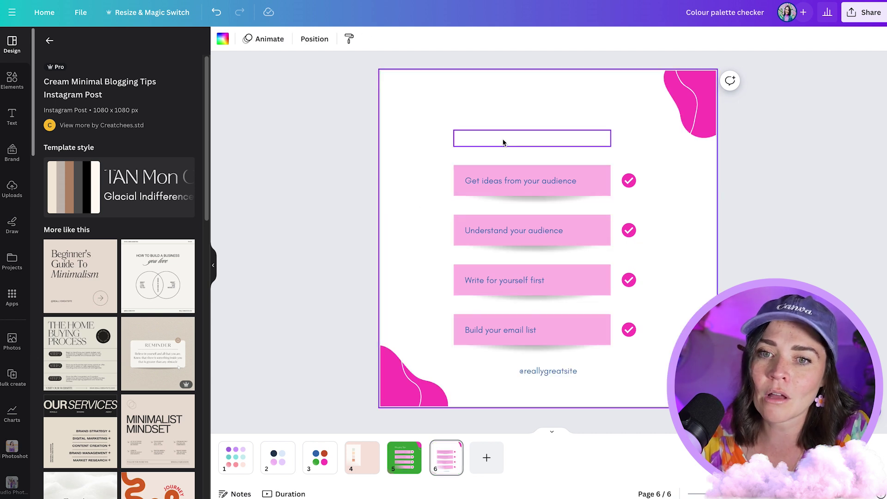
Step: Change the text colour of the "Blogging Tips" heading on the copied page to green
{"action": "left_click", "coordinate": [503, 142]}
{"action": "left_click", "coordinate": [367, 39]}
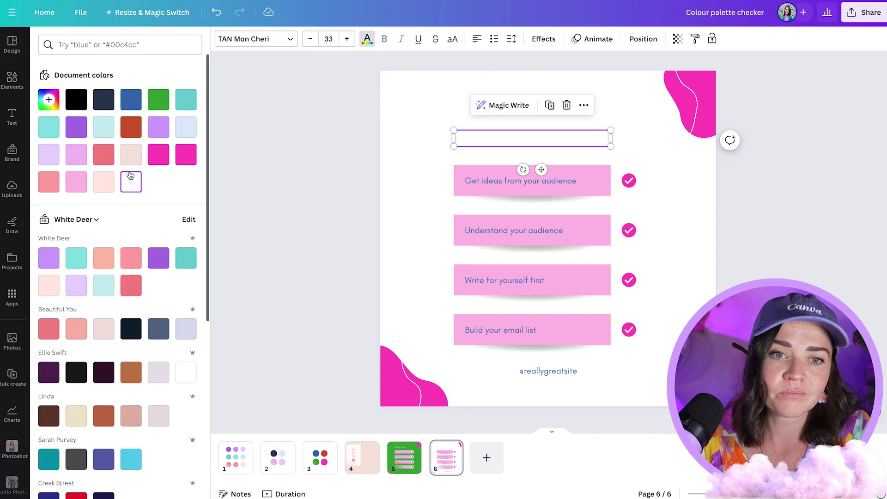
{"action": "left_click", "coordinate": [162, 100]}
Step: Recolour the four rectangles behind the tip texts on the copied page to green
{"action": "left_click", "coordinate": [416, 390]}
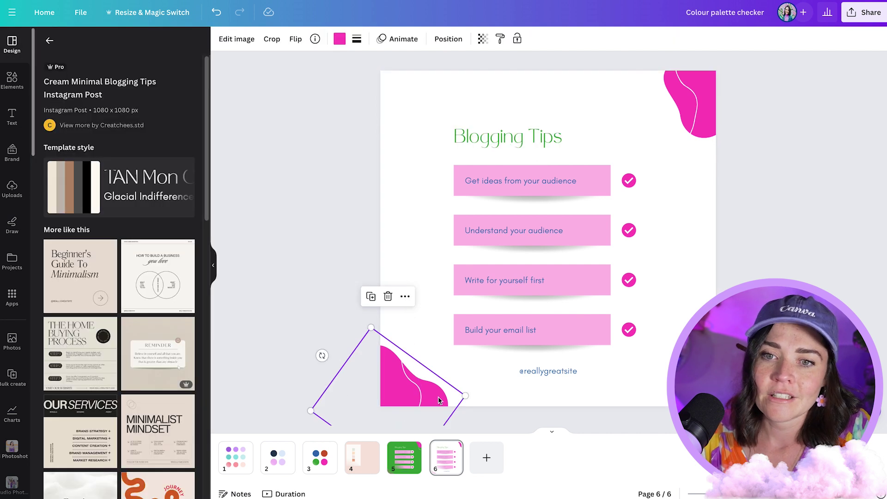
{"action": "left_click", "coordinate": [612, 167]}
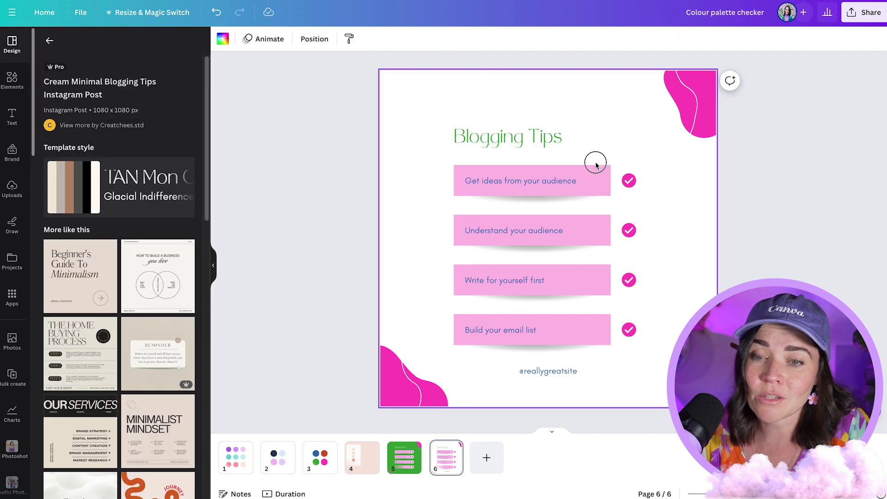
{"action": "left_click", "coordinate": [595, 169]}
{"action": "left_click", "coordinate": [594, 233], "text": "shift"}
{"action": "left_click", "coordinate": [532, 270], "text": "shift"}
{"action": "left_click", "coordinate": [600, 335], "text": "shift"}
{"action": "left_click", "coordinate": [223, 38]}
{"action": "left_click", "coordinate": [158, 100]}
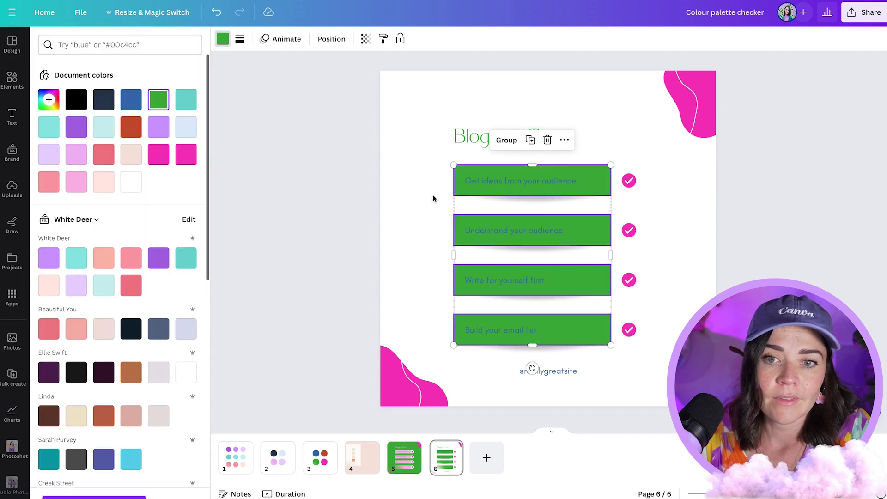
Step: Change the text colour of the four tip lines on the green rectangles to white
{"action": "left_click", "coordinate": [525, 181]}
{"action": "left_click", "coordinate": [525, 231], "text": "shift"}
{"action": "left_click", "coordinate": [526, 280], "text": "shift"}
{"action": "left_click", "coordinate": [519, 330], "text": "shift"}
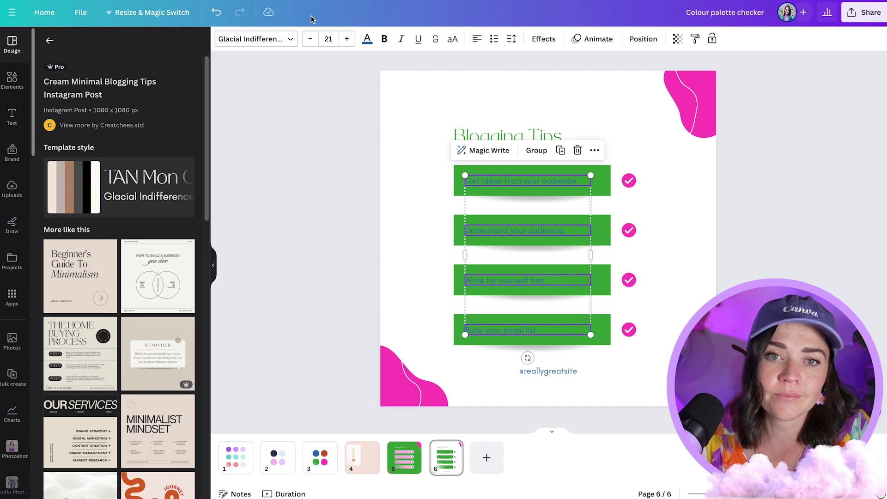
{"action": "left_click", "coordinate": [364, 40]}
{"action": "left_click", "coordinate": [131, 180]}
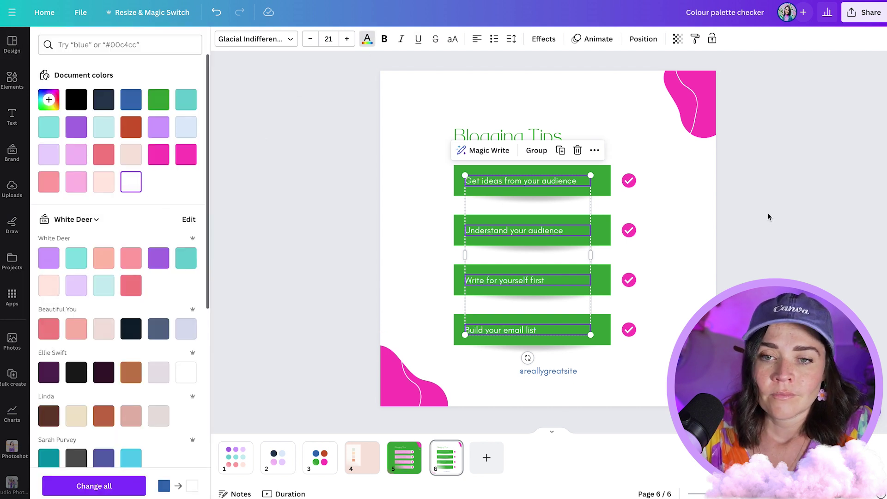
{"action": "left_click", "coordinate": [752, 208]}
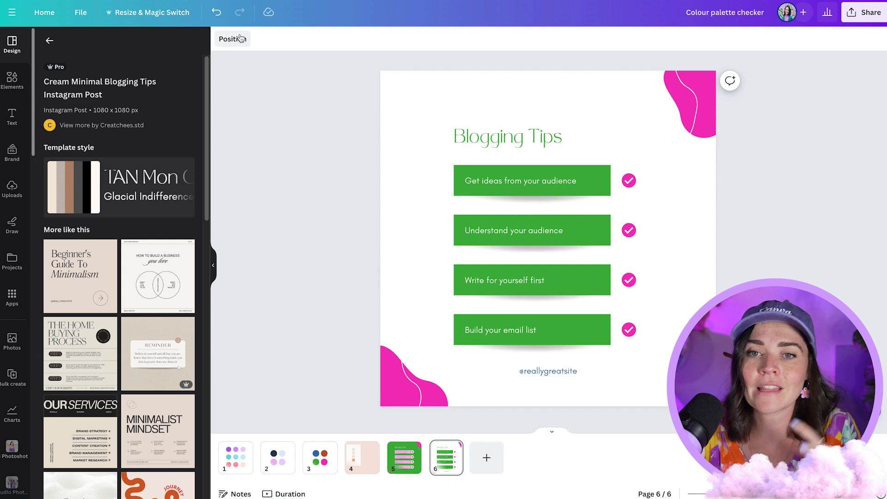
Step: Try a black background on the Blogging Tips copy and undo it
{"action": "left_click", "coordinate": [433, 123]}
{"action": "left_click", "coordinate": [223, 38]}
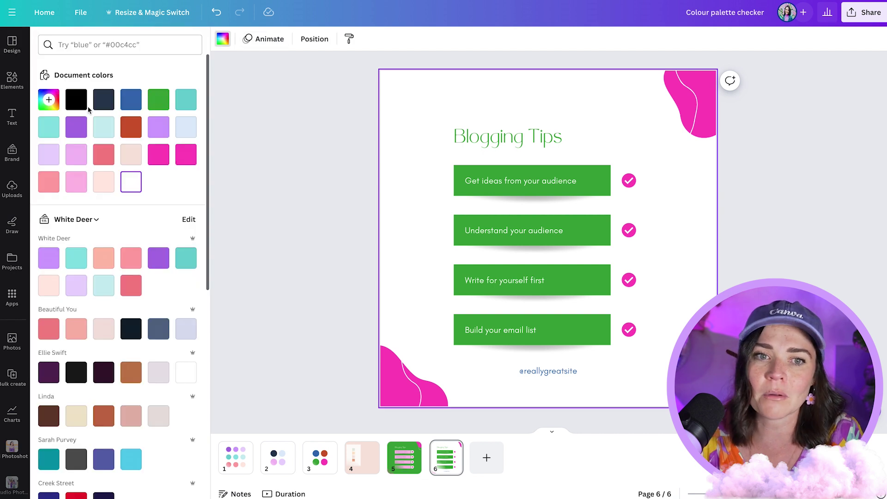
{"action": "left_click", "coordinate": [76, 99]}
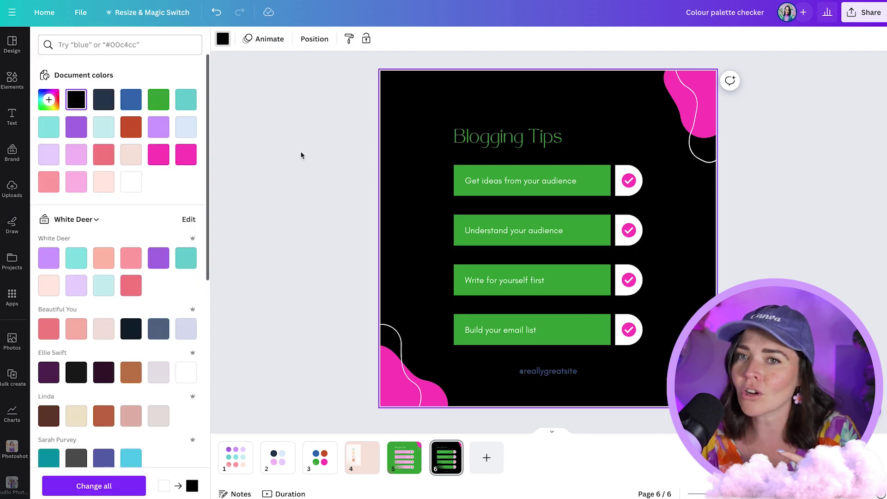
{"action": "key", "text": "ctrl+z"}
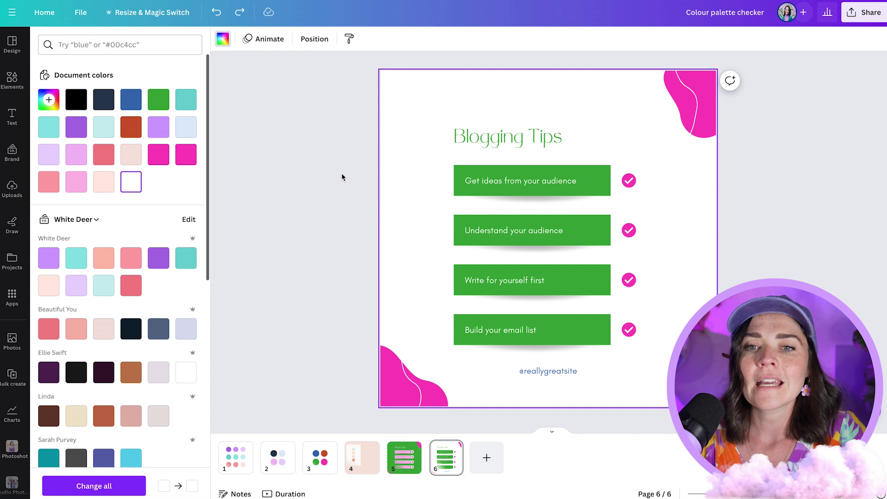
Step: Switch to the Accessible color palette builder and examine the palette swatches and their accessible text and background combinations
{"action": "left_click", "coordinate": [265, 368]}
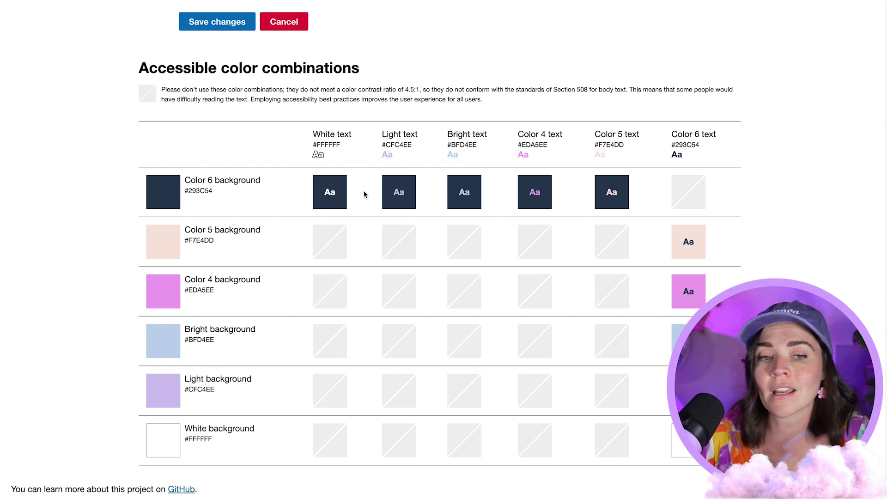
{"action": "scroll", "coordinate": [386, 194], "scroll_direction": "up", "scroll_amount": 5}
{"action": "left_click", "coordinate": [504, 265]}
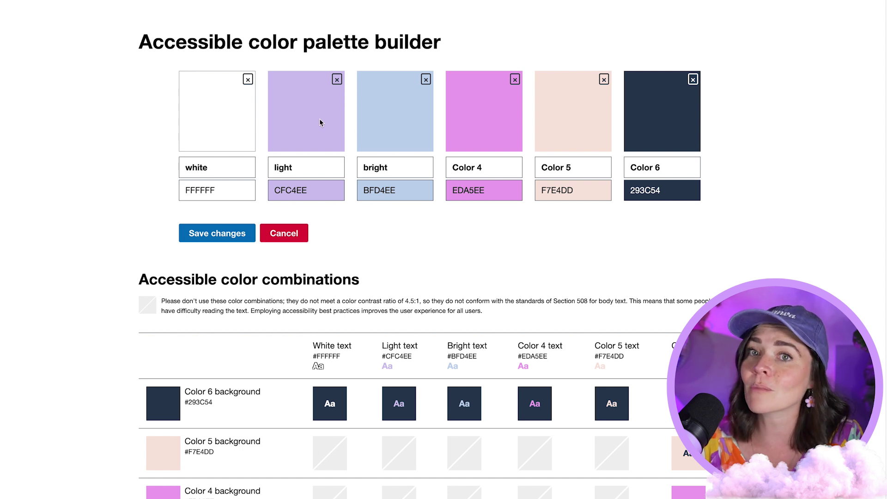
{"action": "scroll", "coordinate": [490, 278], "scroll_direction": "down", "scroll_amount": 3}
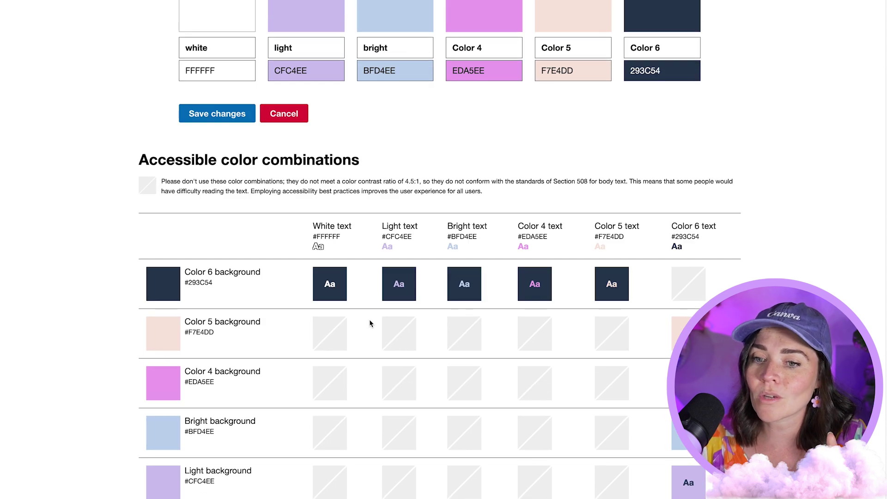
{"action": "scroll", "coordinate": [558, 290], "scroll_direction": "up", "scroll_amount": 3}
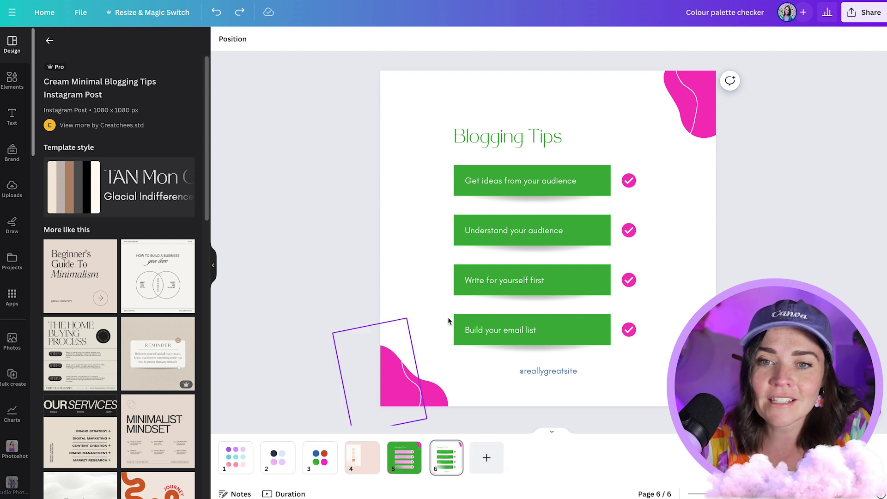
Step: Delete the blue and orange-red circles from the palette on page 3
{"action": "left_click", "coordinate": [320, 457]}
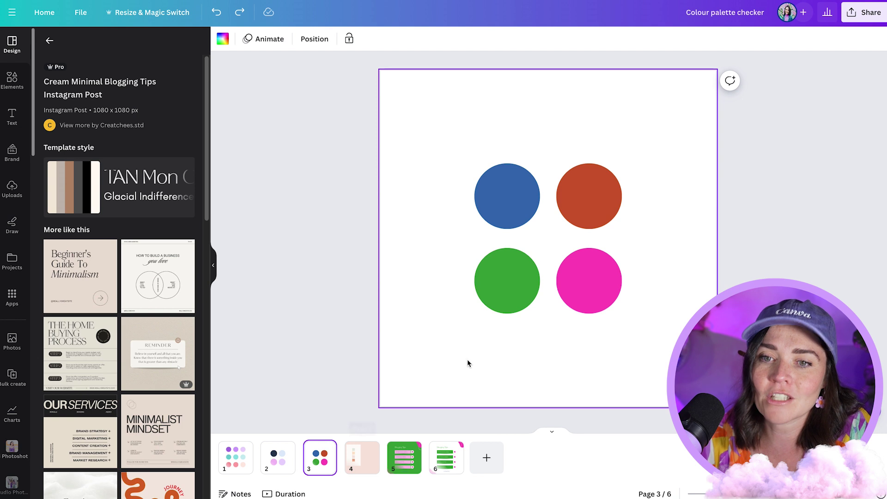
{"action": "left_click_drag", "start_coordinate": [614, 213], "coordinate": [629, 214]}
{"action": "key", "text": "Delete"}
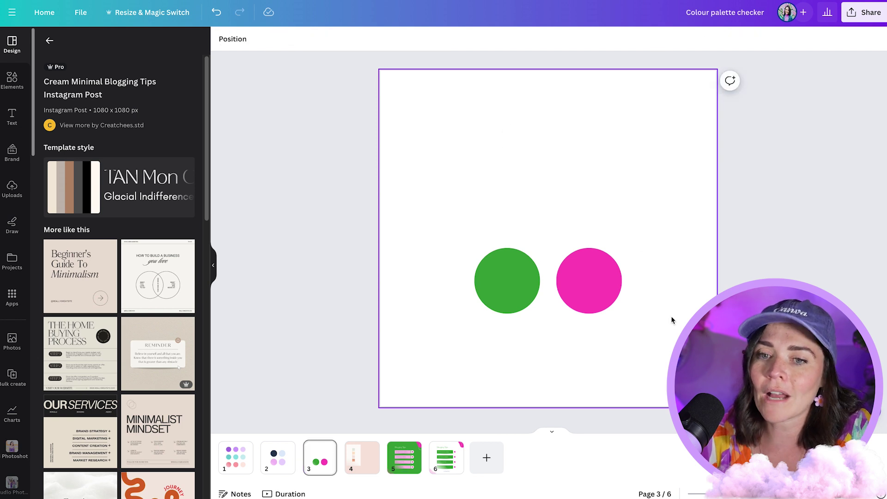
Step: Capture a screenshot of the green and pink circles and place it on a new page 7
{"action": "key", "text": "super+shift+4"}
{"action": "left_click_drag", "start_coordinate": [442, 214], "coordinate": [657, 352]}
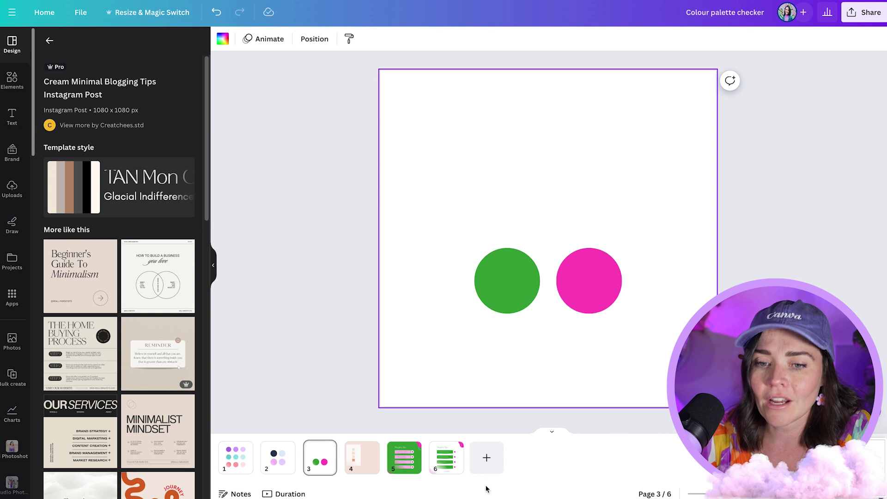
{"action": "left_click", "coordinate": [486, 457]}
{"action": "left_click_drag", "start_coordinate": [659, 389], "coordinate": [463, 275]}
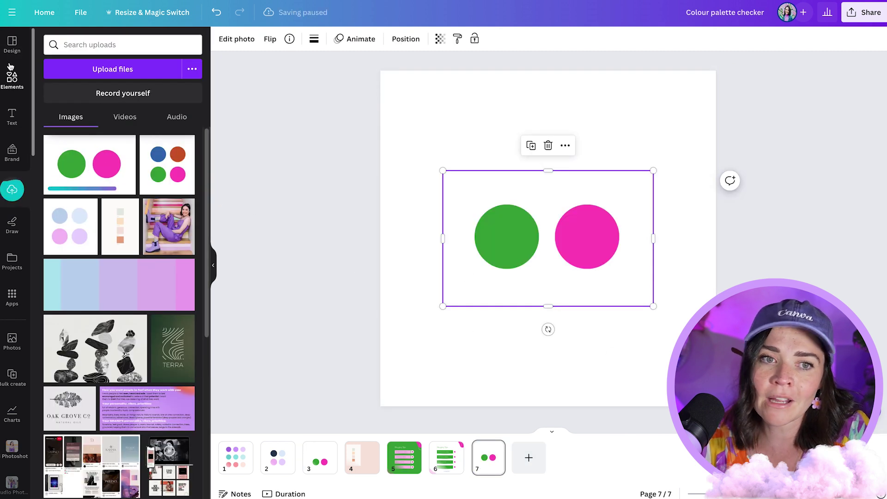
Step: Add a blank page 8 and return to the template search
{"action": "left_click", "coordinate": [12, 44]}
{"action": "left_click", "coordinate": [540, 461]}
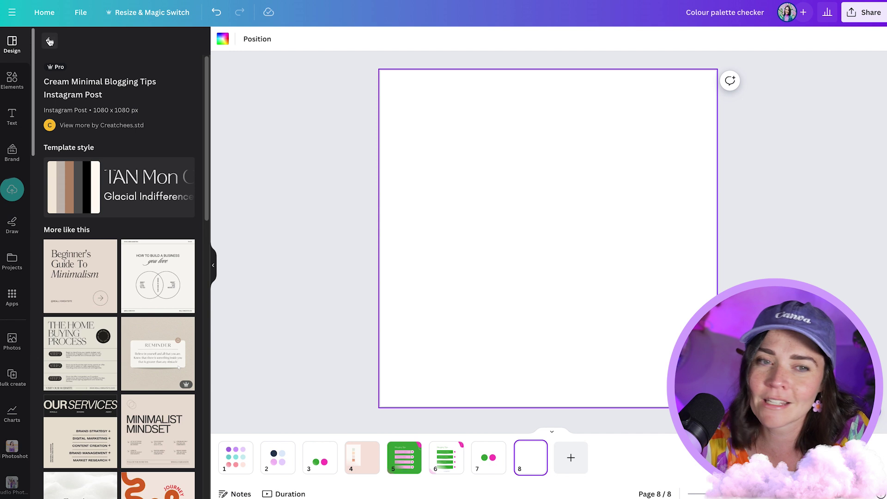
{"action": "left_click", "coordinate": [49, 40]}
{"action": "double_click", "coordinate": [107, 45]}
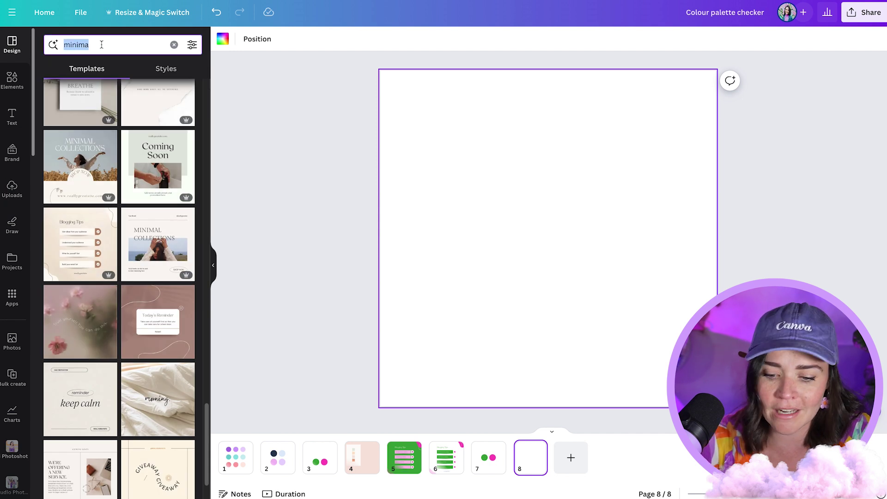
{"action": "type", "text": "plafy"}
{"action": "key", "text": "BackSpace"}
{"action": "key", "text": "BackSpace"}
{"action": "type", "text": "yf"}
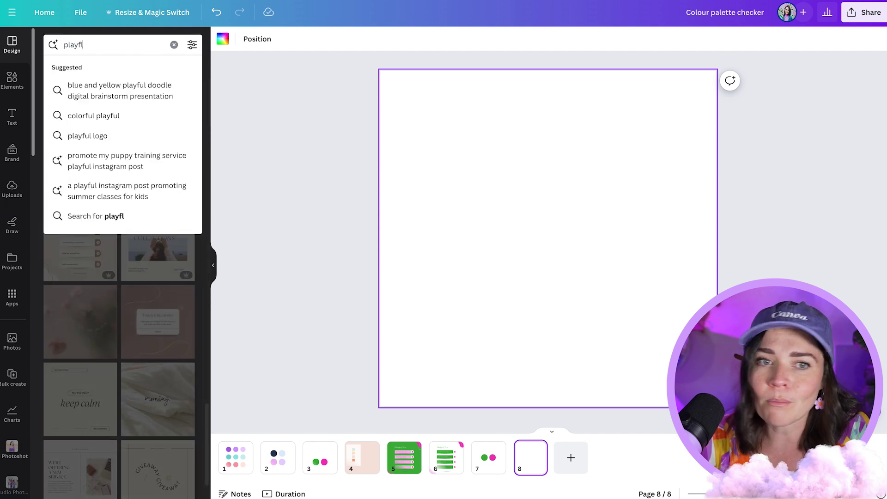
Step: Search the templates for "bold" and apply the red "LOVE MORE" template to page 8
{"action": "key", "text": "ctrl+a"}
{"action": "type", "text": "bold"}
{"action": "key", "text": "Return"}
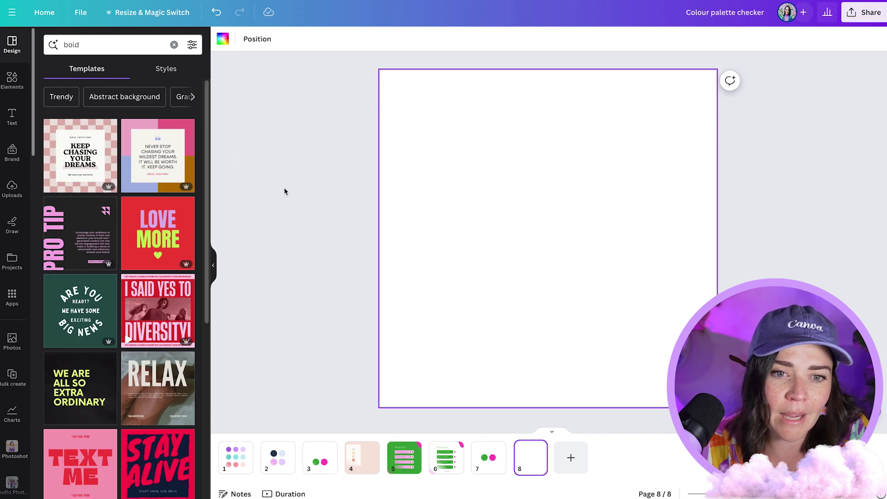
{"action": "left_click", "coordinate": [157, 233]}
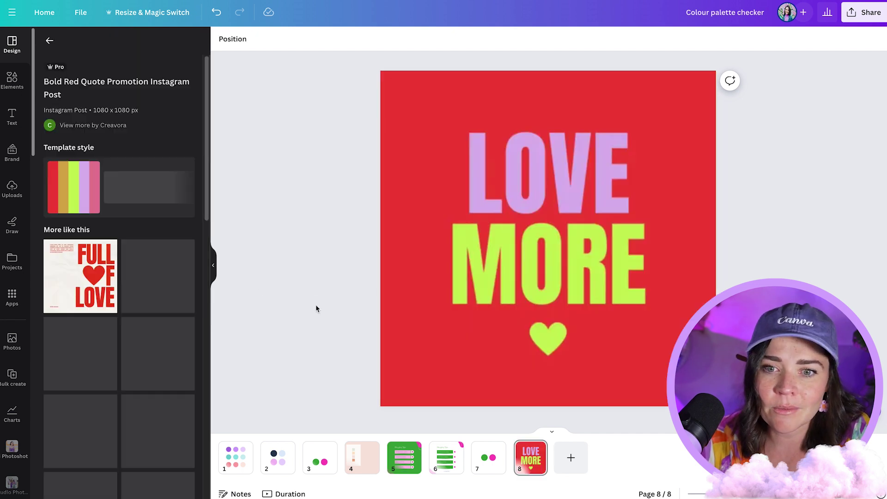
Step: Copy the green and pink circles image from page 7 to page 8 and apply its colours to the page
{"action": "left_click", "coordinate": [475, 454]}
{"action": "left_click", "coordinate": [508, 295]}
{"action": "key", "text": "ctrl+c"}
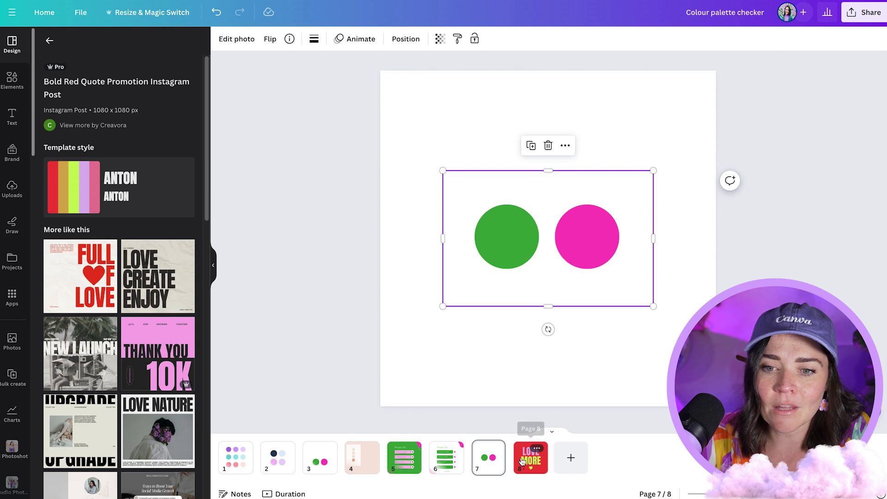
{"action": "left_click", "coordinate": [531, 456]}
{"action": "key", "text": "ctrl+v"}
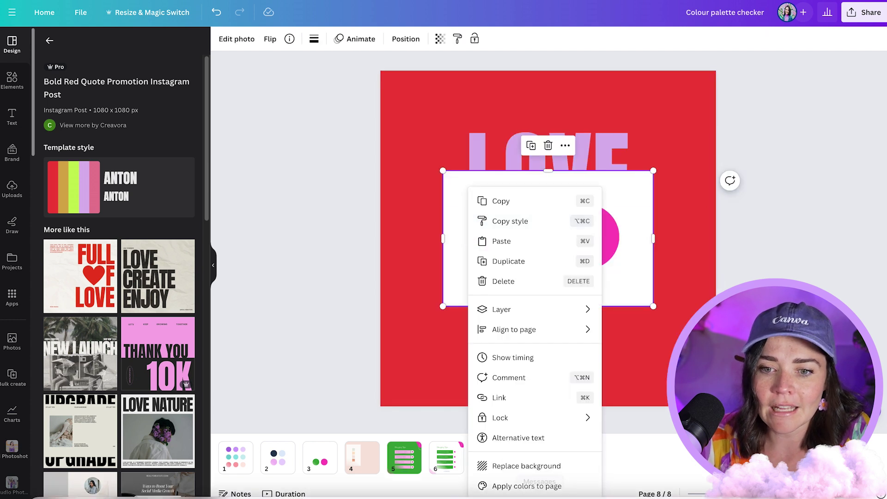
{"action": "left_click", "coordinate": [535, 485]}
{"action": "left_click_drag", "start_coordinate": [587, 239], "coordinate": [463, 329]}
Step: Change the text colour of the word "MORE" to bright pink
{"action": "left_click", "coordinate": [546, 337]}
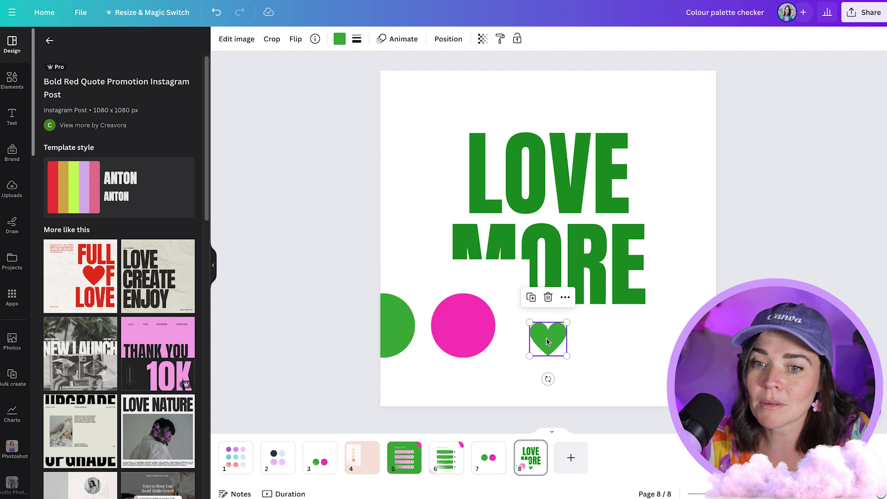
{"action": "left_click", "coordinate": [547, 282]}
{"action": "left_click", "coordinate": [547, 281]}
{"action": "left_click", "coordinate": [368, 39]}
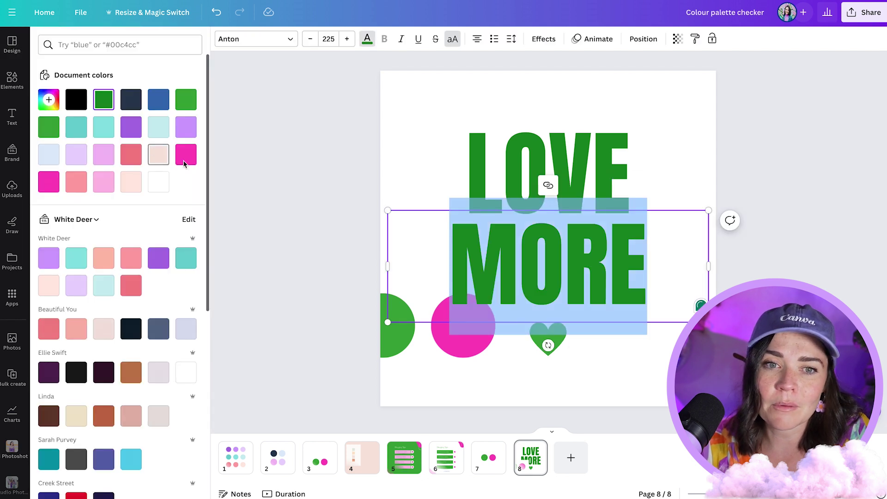
{"action": "left_click", "coordinate": [185, 154]}
Step: Delete the green and pink circles image from the "LOVE MORE" page
{"action": "left_click", "coordinate": [406, 344]}
{"action": "left_click_drag", "start_coordinate": [405, 345], "coordinate": [652, 377]}
{"action": "key", "text": "Delete"}
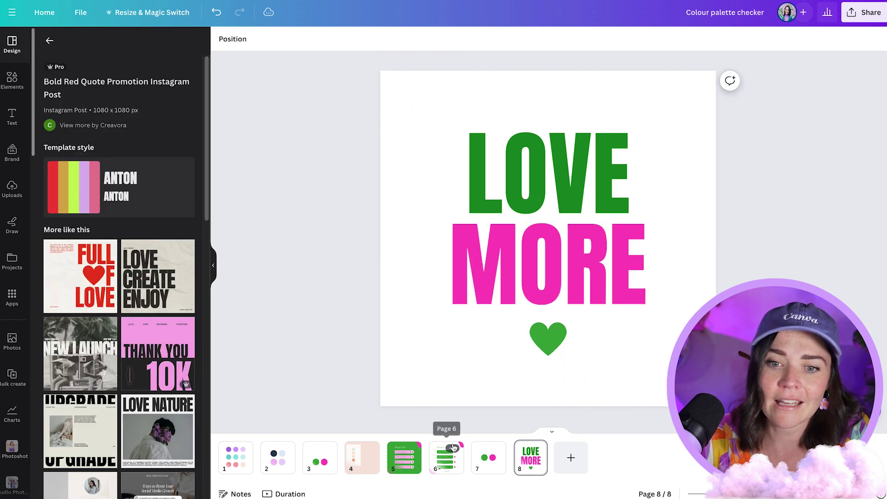
Step: Add page 9 and apply the teal, yellow and purple "LIVE YOUR PURPOSE" template to it
{"action": "left_click", "coordinate": [571, 458]}
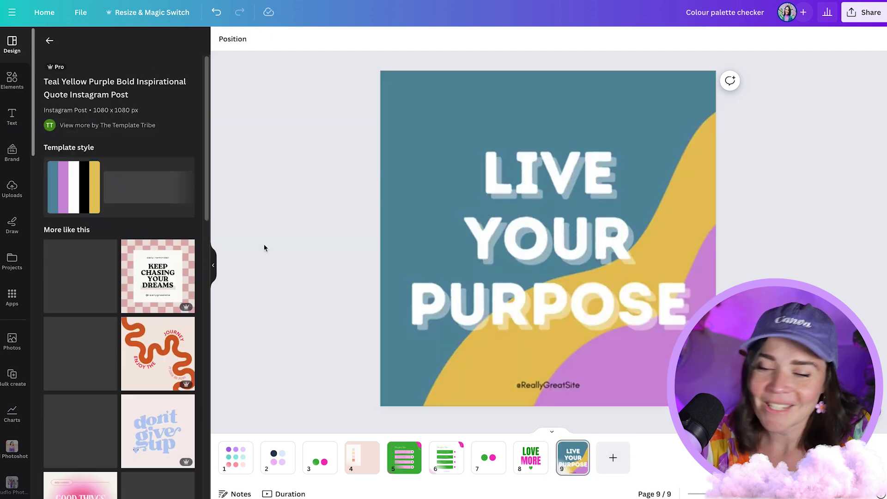
{"action": "left_click", "coordinate": [283, 208]}
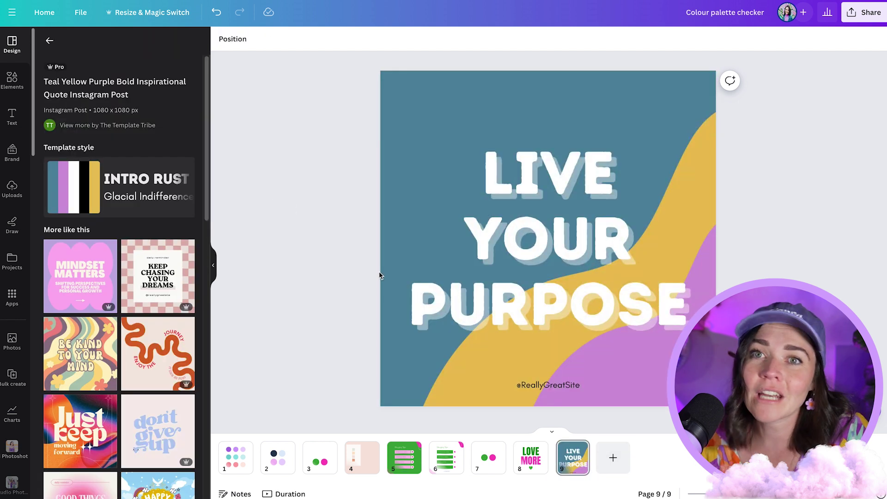
Step: Paste the circles image, shrink it near the page's upper-right corner, and apply its colours to the "LIVE YOUR PURPOSE" design
{"action": "key", "text": "ctrl+v"}
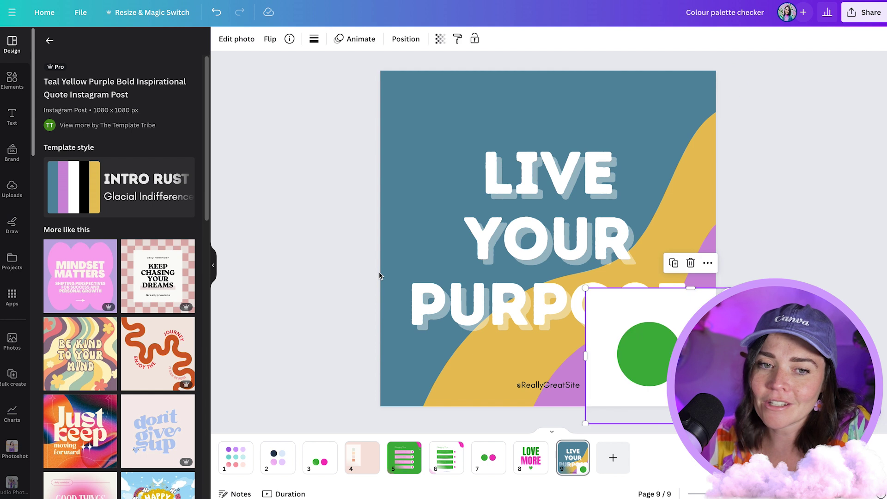
{"action": "left_click_drag", "start_coordinate": [658, 344], "coordinate": [628, 247]}
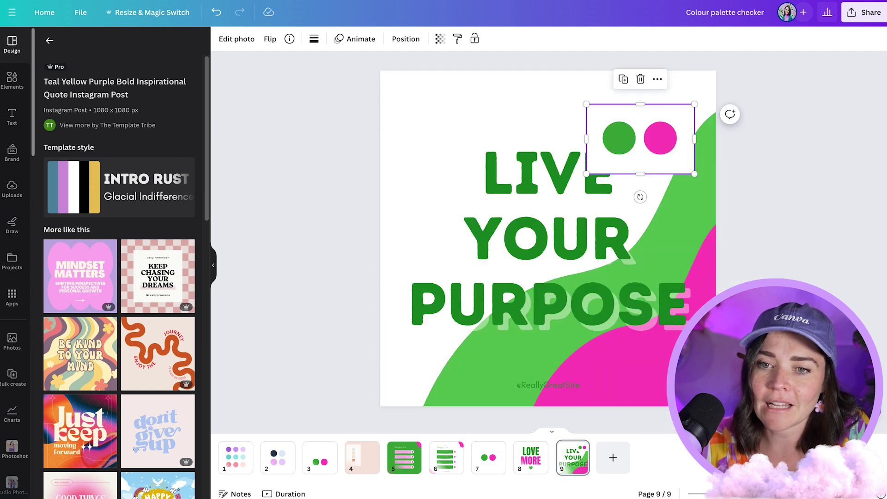
{"action": "left_click", "coordinate": [793, 268]}
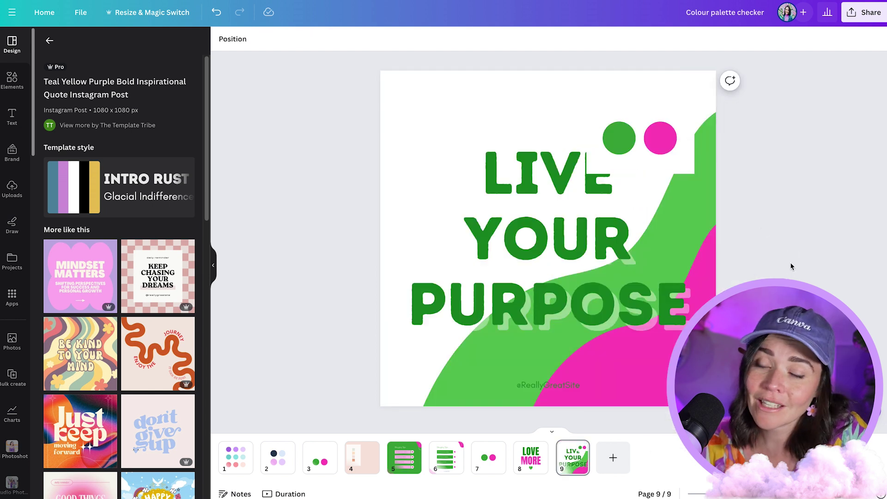
Step: Reapply the circles image's colours to get a pink background with white text, and move the image partly above the page's upper edge
{"action": "left_click", "coordinate": [649, 134]}
{"action": "right_click", "coordinate": [651, 133]}
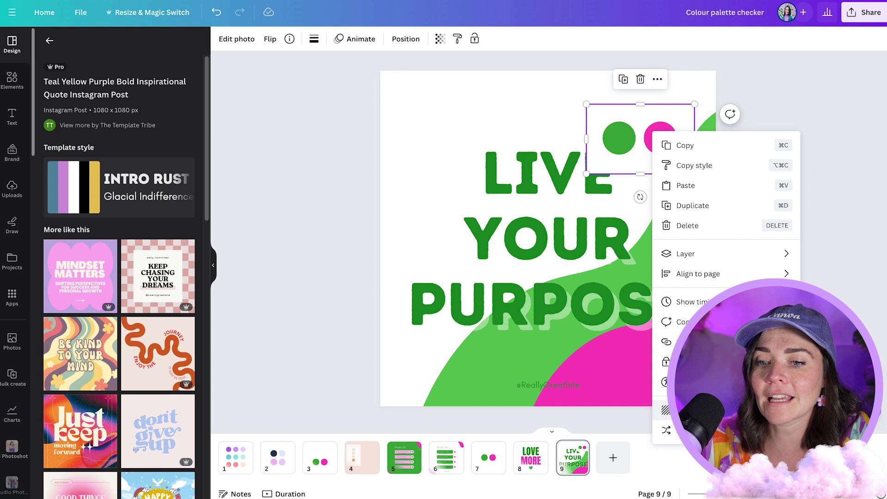
{"action": "left_click", "coordinate": [667, 409]}
{"action": "right_click", "coordinate": [665, 157]}
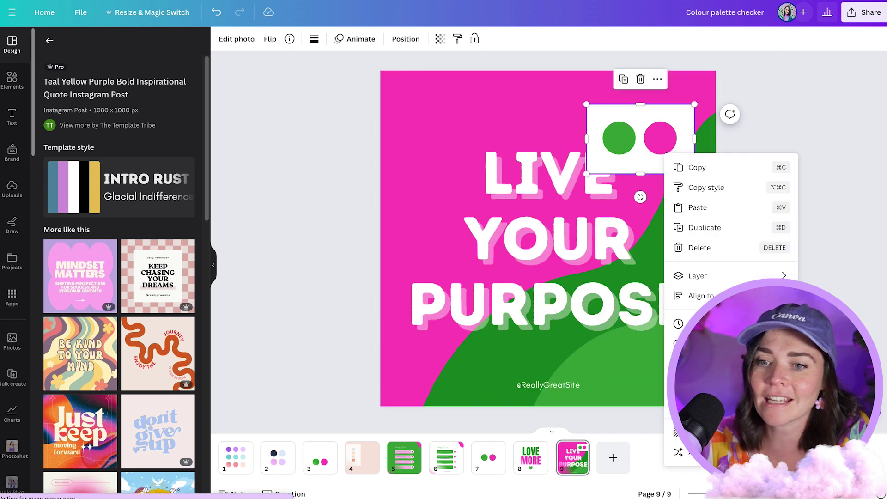
{"action": "left_click", "coordinate": [682, 434]}
{"action": "key", "text": "ctrl+z"}
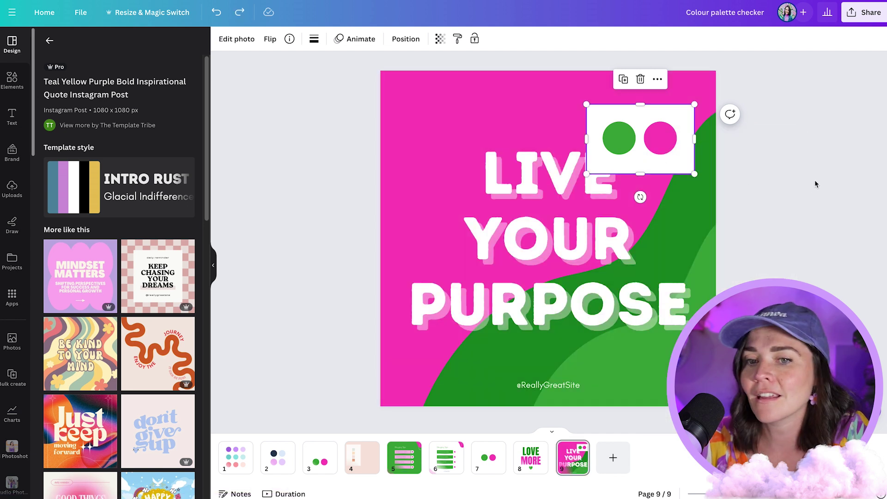
{"action": "left_click", "coordinate": [673, 125]}
{"action": "left_click_drag", "start_coordinate": [672, 126], "coordinate": [668, 62]}
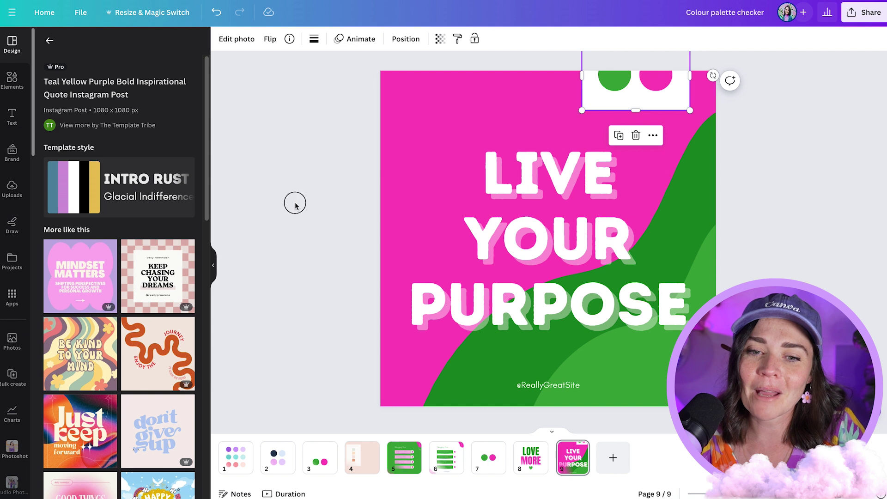
Step: Delete the dark navy circle from the four-colour palette on page 2
{"action": "left_click", "coordinate": [285, 469]}
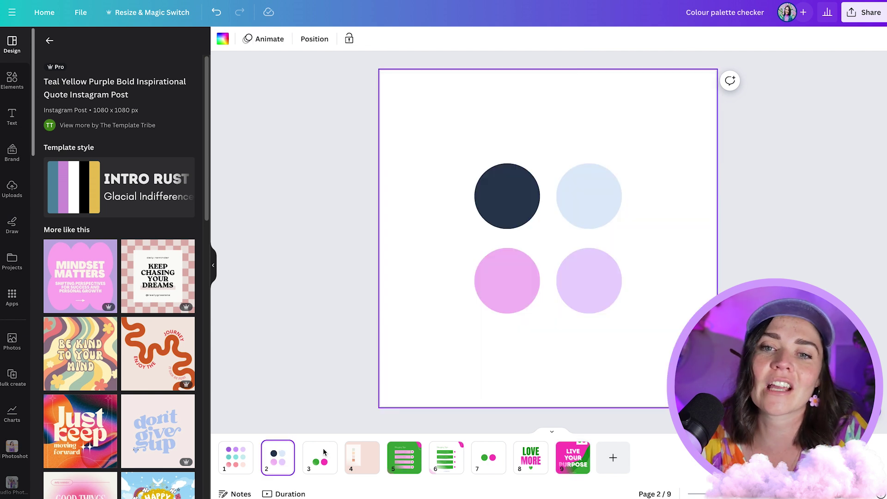
{"action": "left_click", "coordinate": [493, 198]}
{"action": "left_click", "coordinate": [273, 38]}
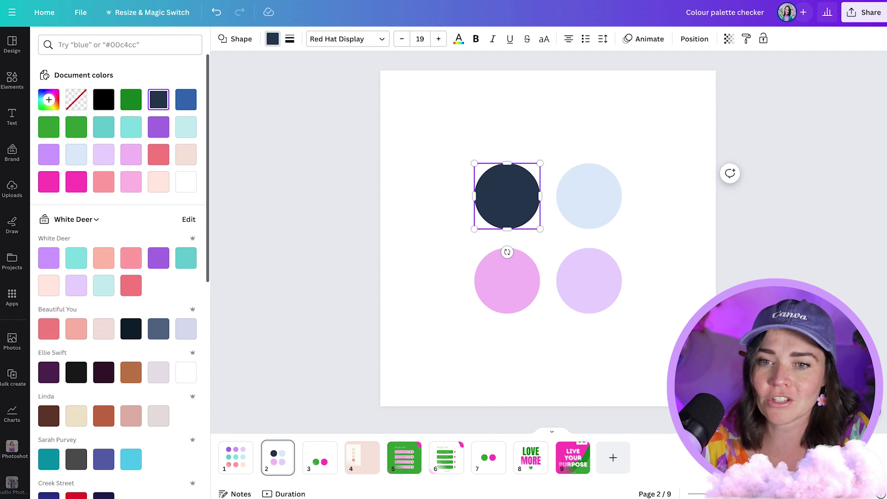
{"action": "left_click", "coordinate": [501, 200]}
{"action": "key", "text": "Delete"}
Step: Line up the pink, lilac and light blue circles in one row and move the row to the page's upper half
{"action": "left_click_drag", "start_coordinate": [588, 196], "coordinate": [669, 275]}
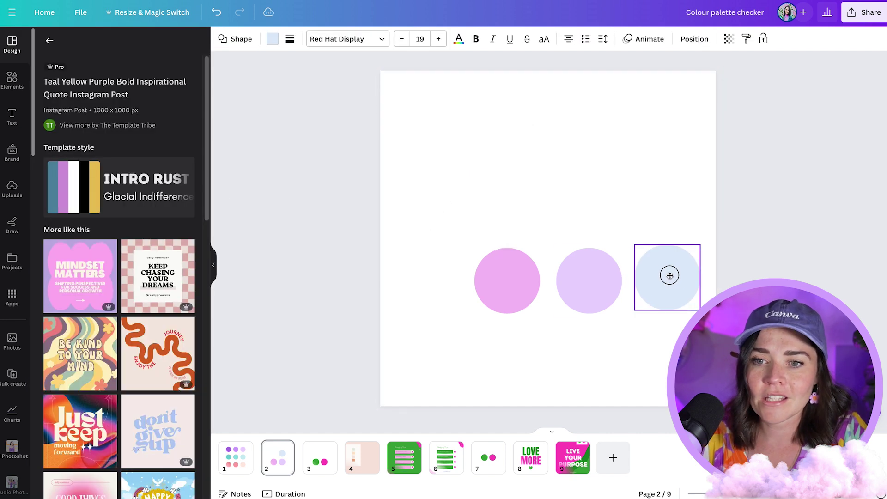
{"action": "left_click", "coordinate": [589, 280], "text": "shift"}
{"action": "left_click", "coordinate": [505, 277], "text": "shift"}
{"action": "left_click_drag", "start_coordinate": [505, 277], "coordinate": [474, 193]}
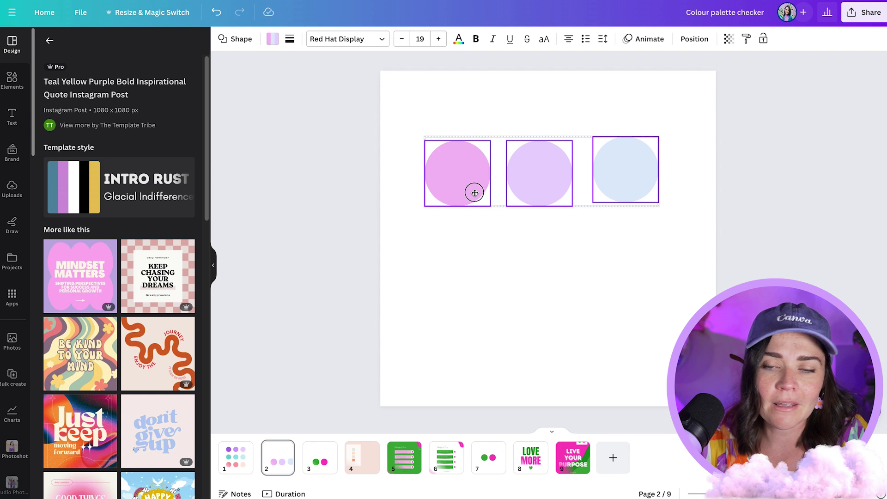
{"action": "left_click", "coordinate": [402, 191]}
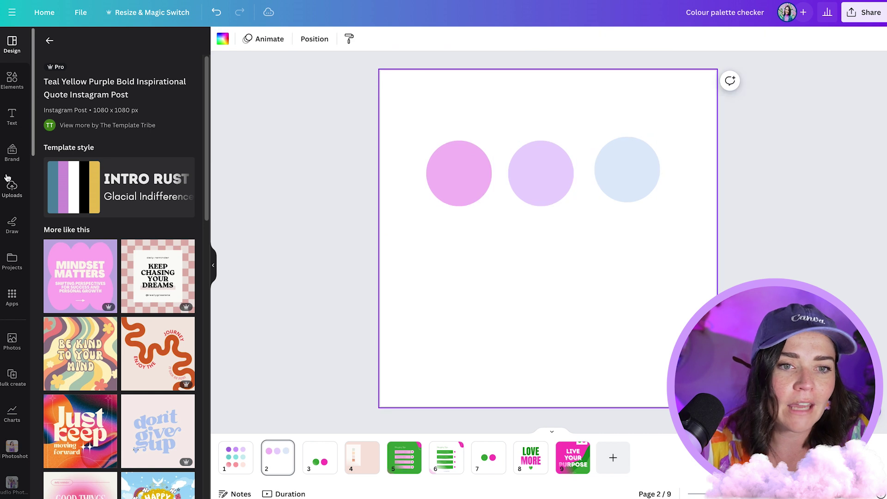
Step: Search the Canva apps for "shades" and open the Shade app
{"action": "left_click", "coordinate": [11, 300]}
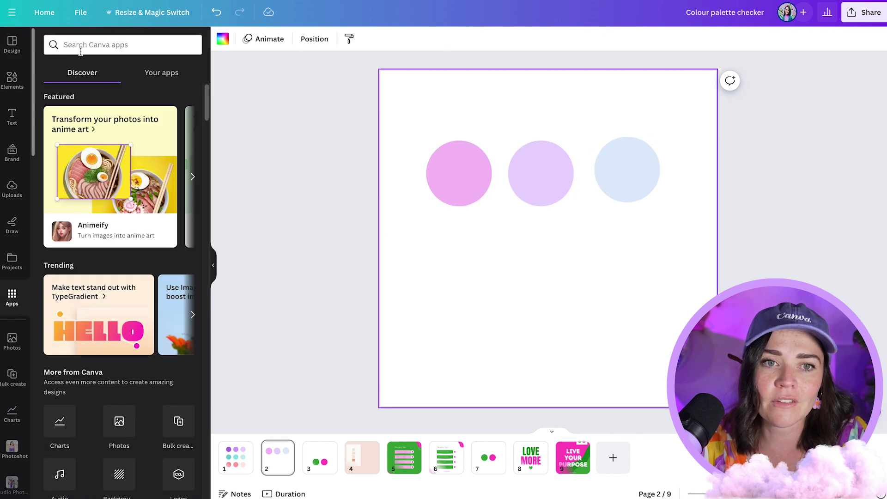
{"action": "type", "text": "shad"}
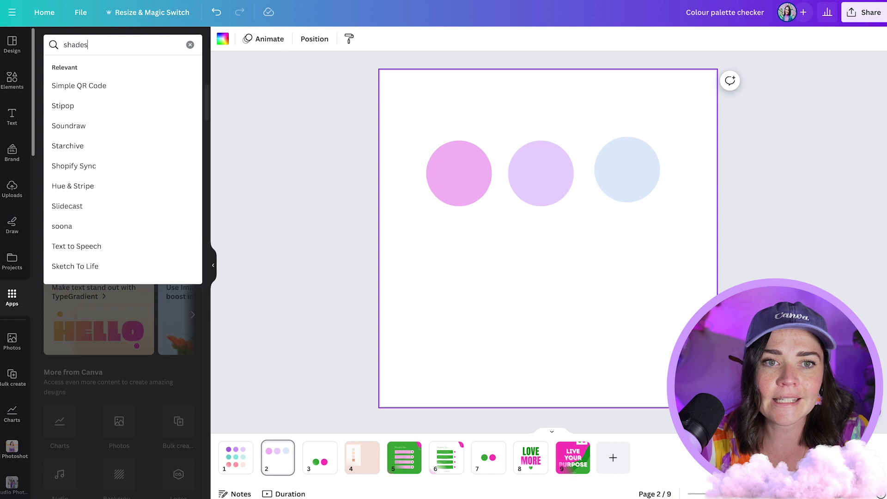
{"action": "type", "text": "es"}
{"action": "key", "text": "Return"}
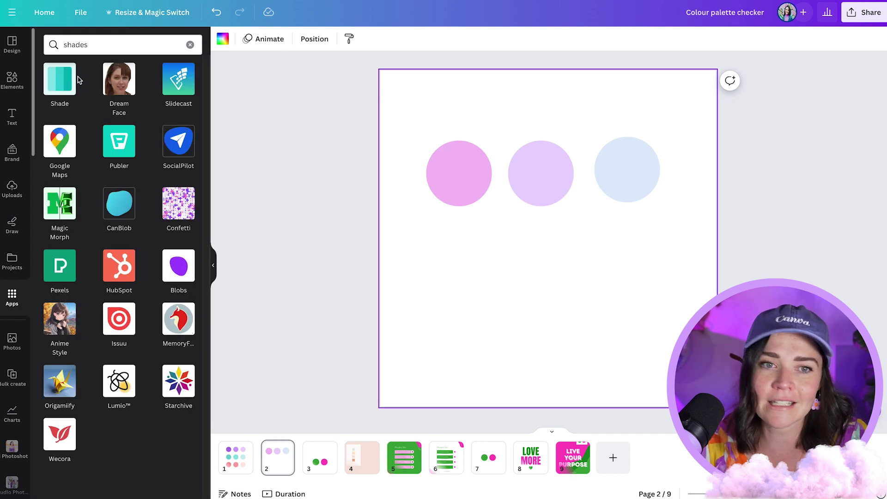
{"action": "left_click", "coordinate": [61, 85]}
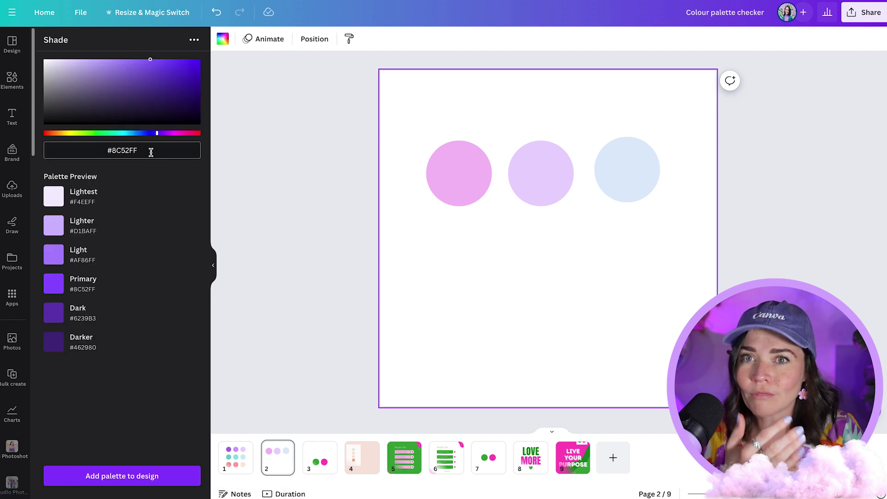
Step: Copy the pink circle's colour code and set it as the Shade app's base colour, #F3BEF4
{"action": "left_click", "coordinate": [430, 157]}
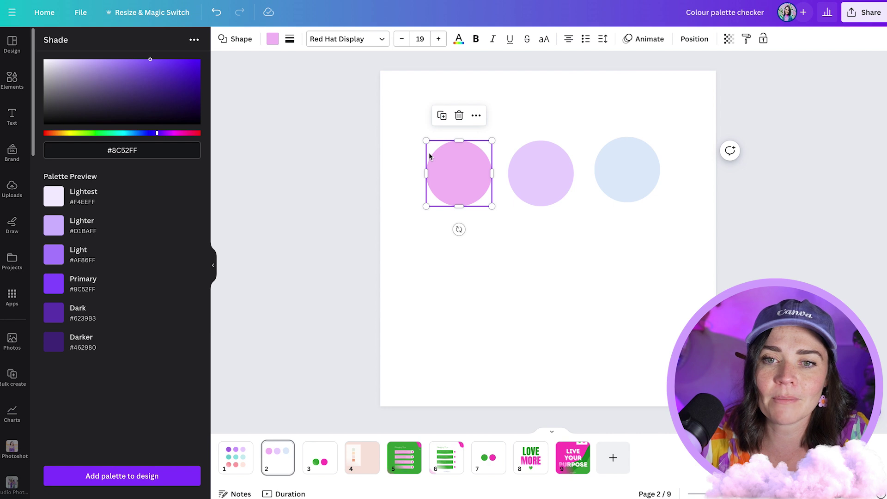
{"action": "left_click", "coordinate": [272, 42]}
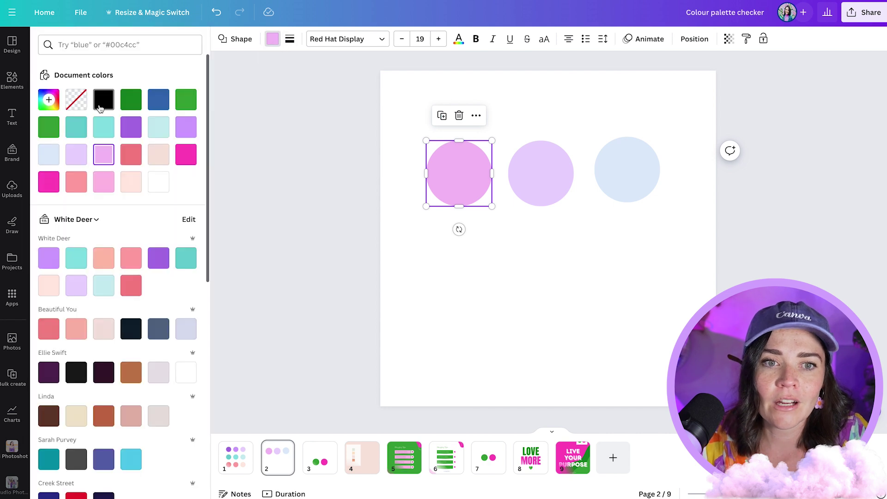
{"action": "left_click", "coordinate": [48, 99]}
{"action": "key", "text": "ctrl+c"}
{"action": "left_click", "coordinate": [12, 296]}
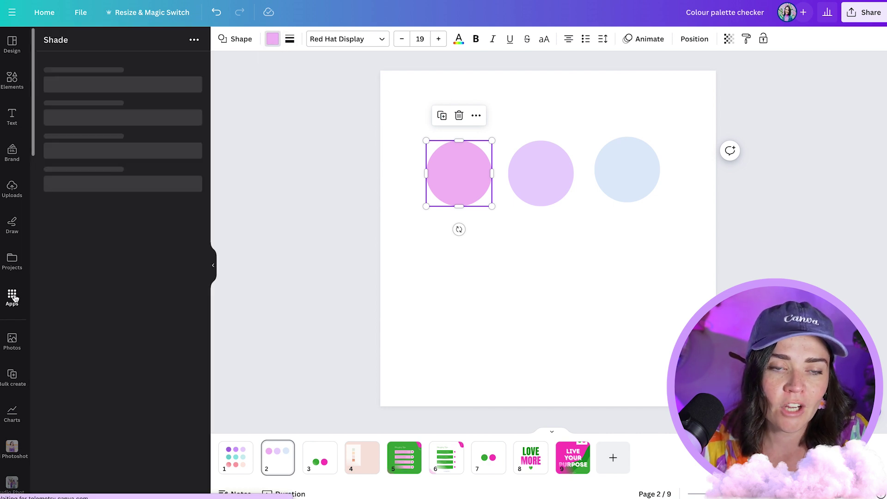
{"action": "left_click", "coordinate": [54, 86]}
{"action": "left_click", "coordinate": [116, 147]}
{"action": "key", "text": "ctrl+v"}
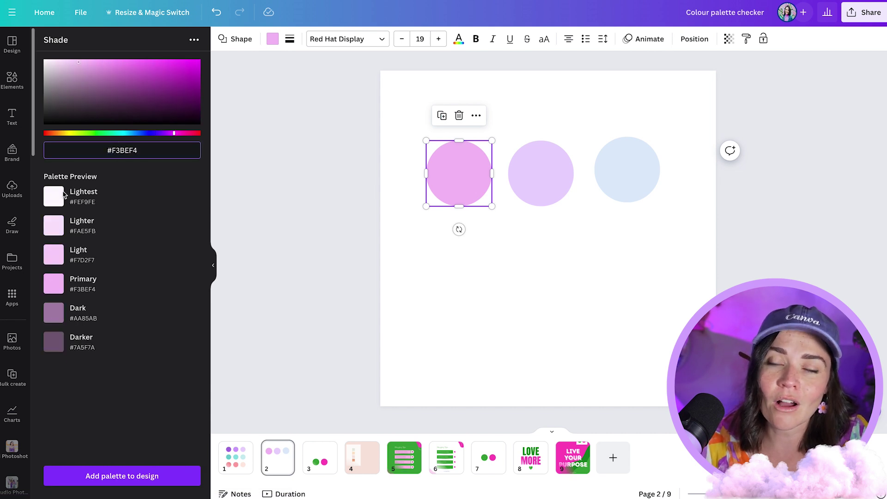
Step: Add the generated shade palette to page 2, place it beneath the pink circle and enlarge it slightly
{"action": "left_click", "coordinate": [87, 475]}
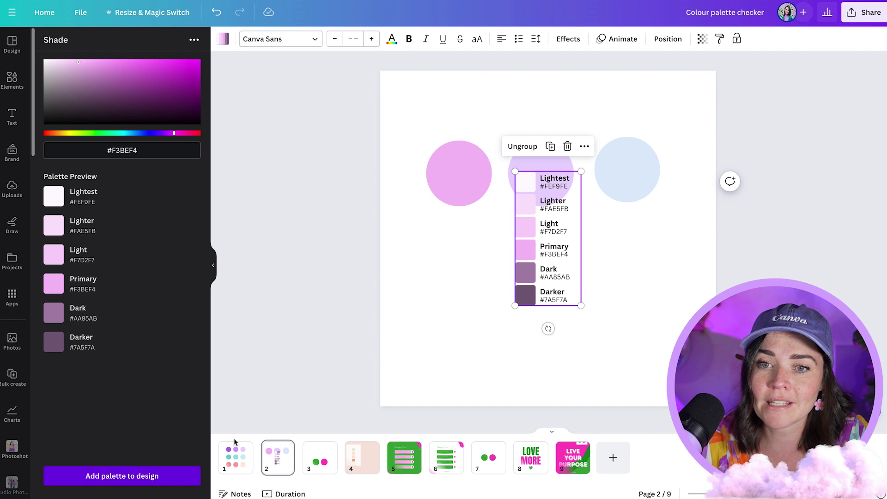
{"action": "left_click_drag", "start_coordinate": [535, 231], "coordinate": [460, 287]}
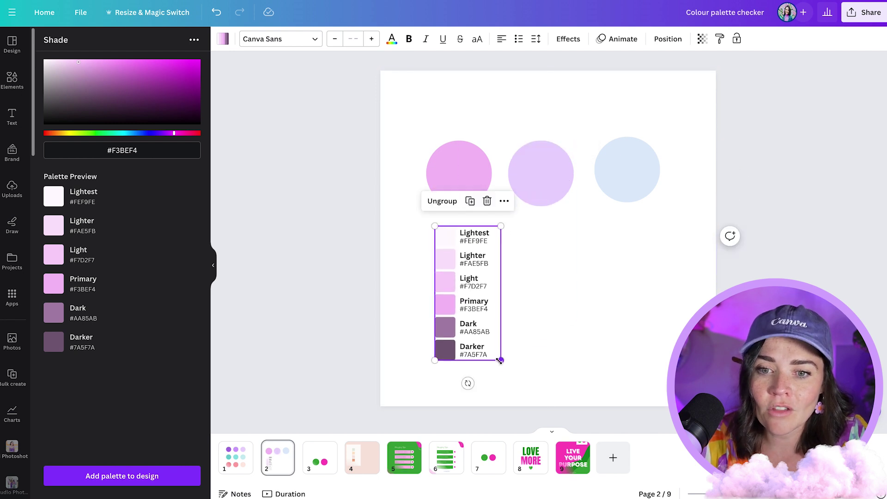
{"action": "left_click_drag", "start_coordinate": [501, 362], "coordinate": [516, 391]}
Step: Examine the added palette's colours, checking the Light, Primary, Dark and Darker swatches individually
{"action": "left_click", "coordinate": [222, 38]}
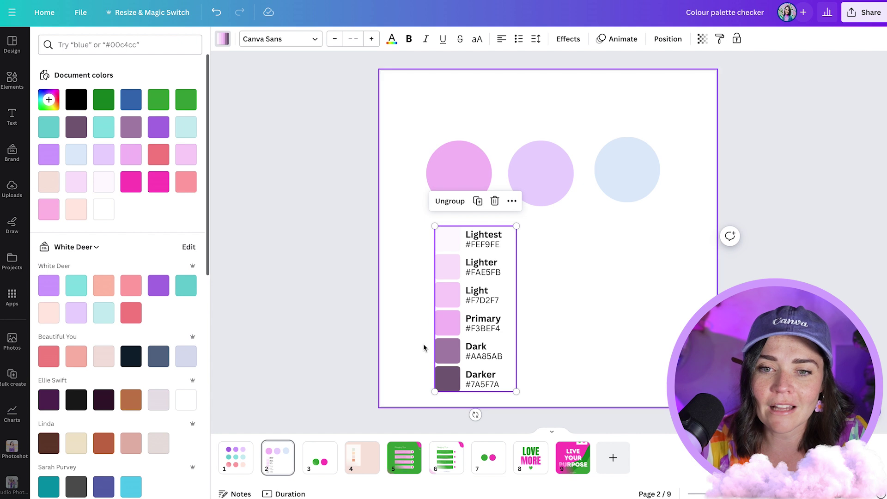
{"action": "left_click", "coordinate": [481, 300]}
{"action": "double_click", "coordinate": [467, 300]}
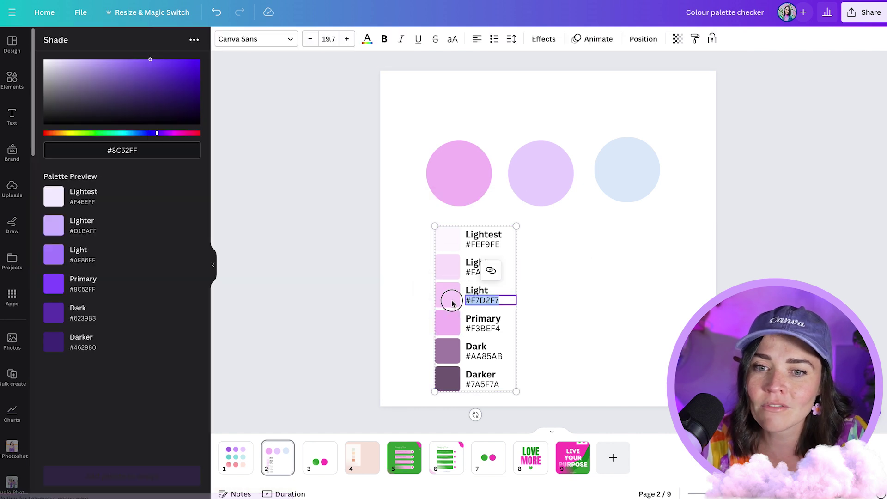
{"action": "left_click", "coordinate": [450, 297]}
{"action": "left_click", "coordinate": [444, 325]}
{"action": "left_click", "coordinate": [445, 349]}
{"action": "left_click", "coordinate": [447, 376]}
{"action": "left_click", "coordinate": [582, 303]}
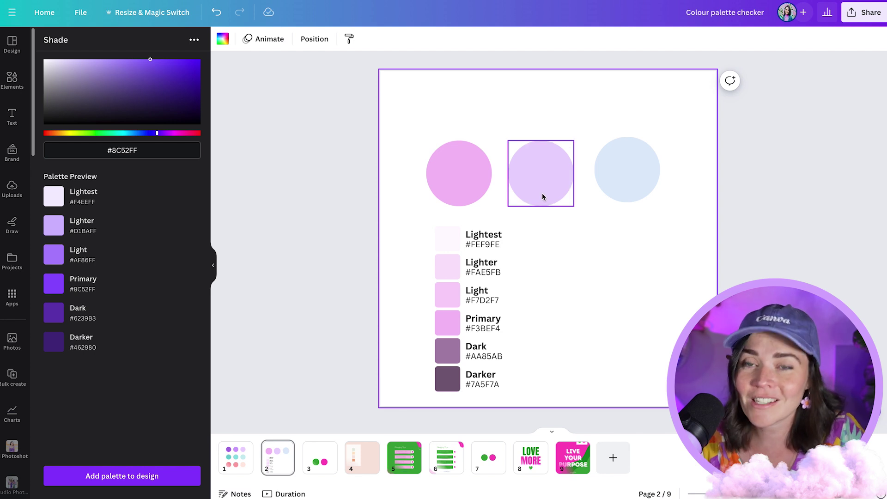
Step: Move the shade palette up slightly and change its Dark swatch to a more saturated purple
{"action": "left_click", "coordinate": [467, 307]}
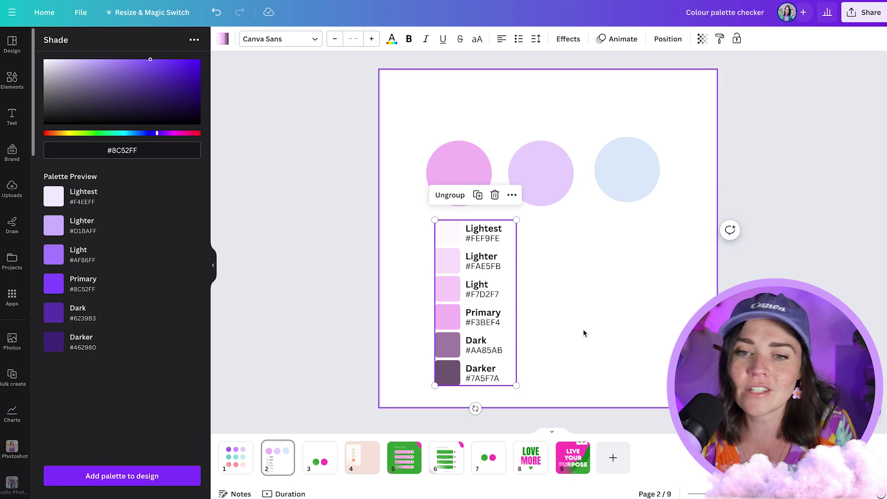
{"action": "left_click", "coordinate": [455, 346]}
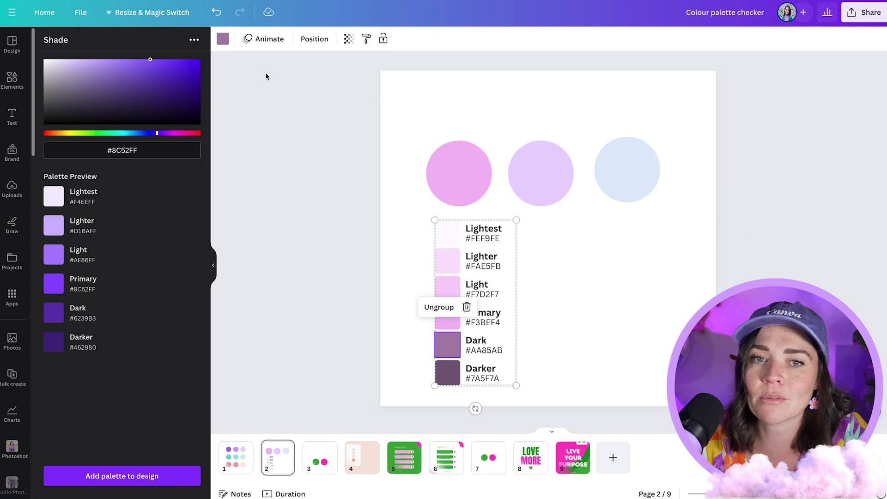
{"action": "left_click", "coordinate": [223, 40]}
{"action": "left_click", "coordinate": [48, 99]}
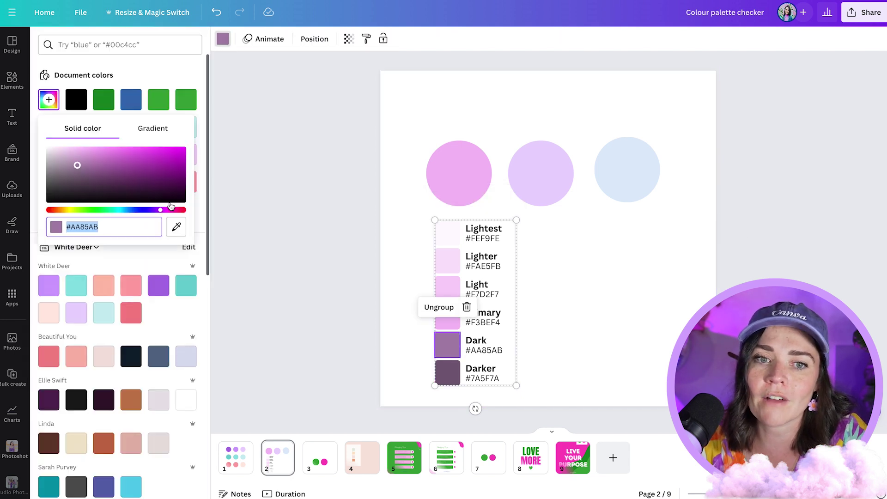
{"action": "left_click", "coordinate": [92, 173]}
Step: Set the palette's Darker swatch to the more saturated purple #724472
{"action": "left_click", "coordinate": [447, 372]}
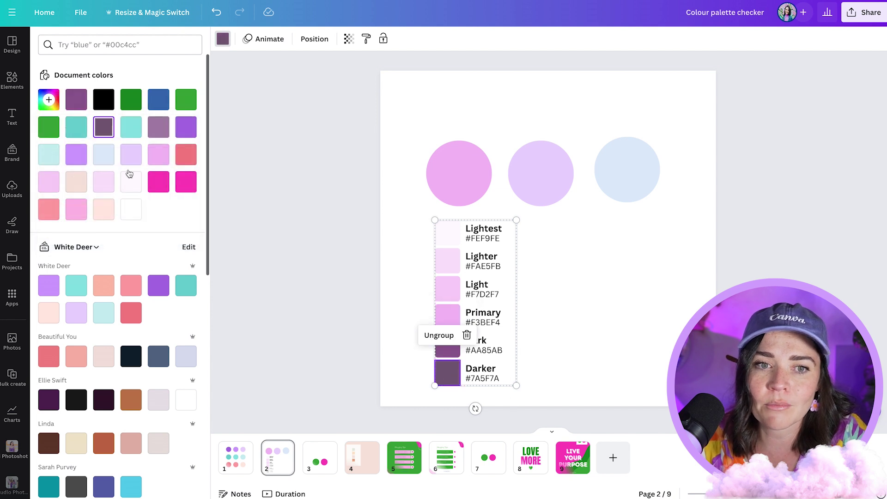
{"action": "left_click", "coordinate": [49, 99]}
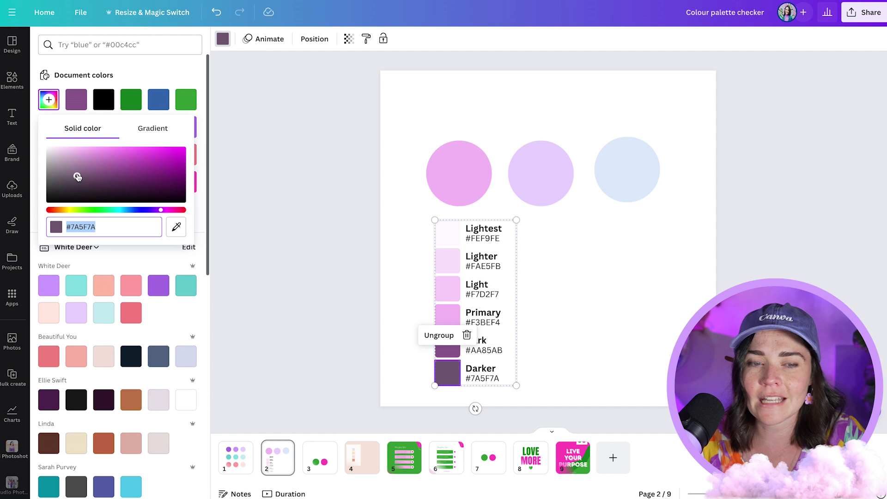
{"action": "left_click_drag", "start_coordinate": [78, 177], "coordinate": [102, 177]}
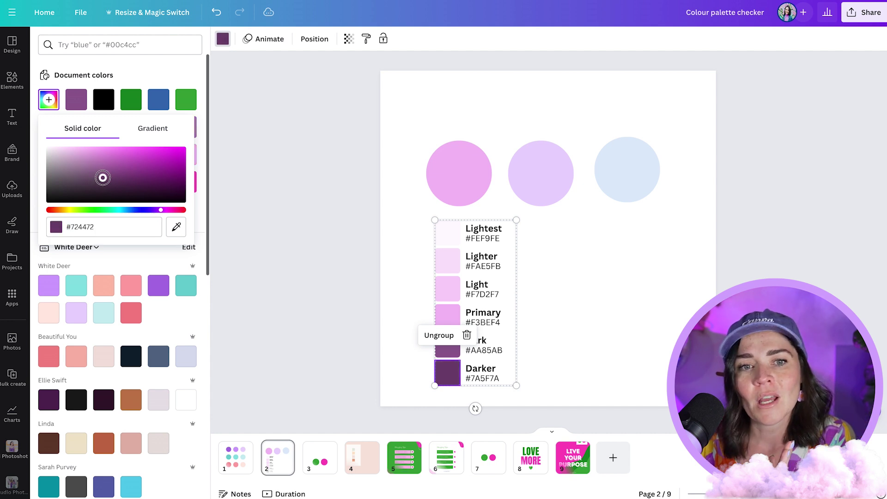
{"action": "left_click", "coordinate": [372, 290]}
{"action": "left_click", "coordinate": [557, 314]}
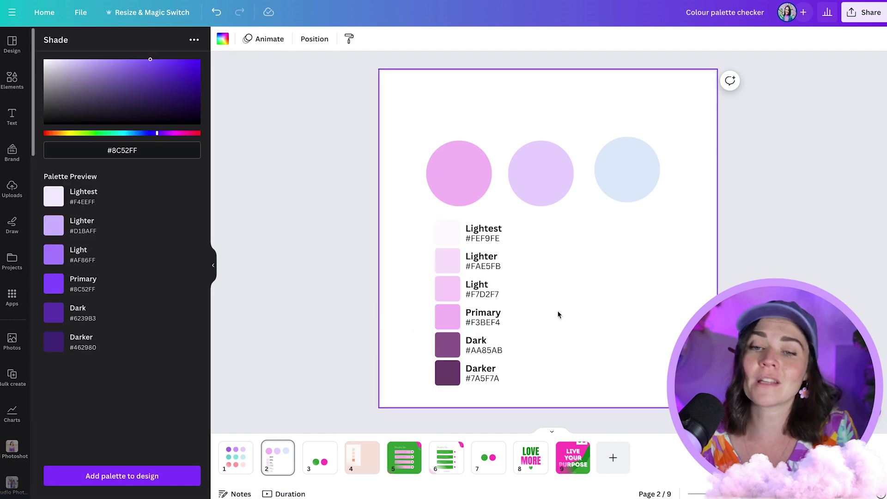